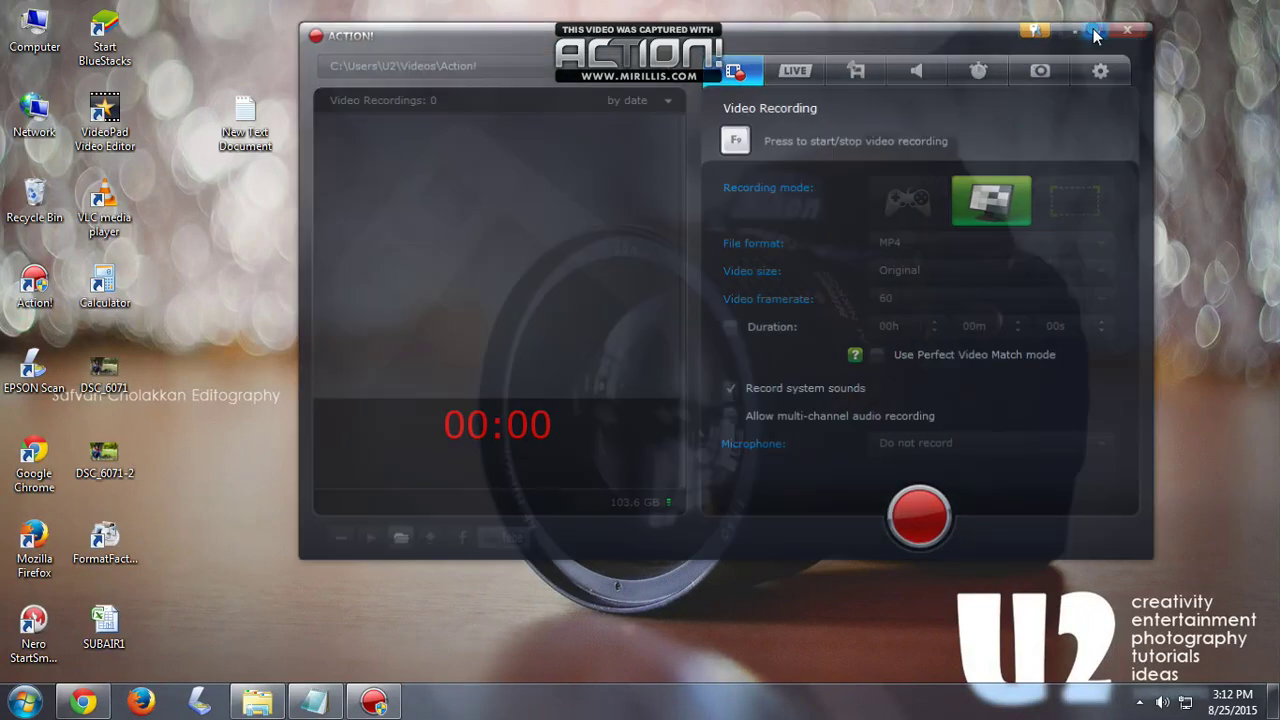
Create a New Text Document on the desktop and open it in Notepad.
right_click(617, 153)
click(677, 205)
double_click(245, 118)
Write 'HI GUYZ', 'PLEASE SUBSCRIBE' and 'U2' in the note, then close it to get the save prompt.
text(HI G)
text(Z )
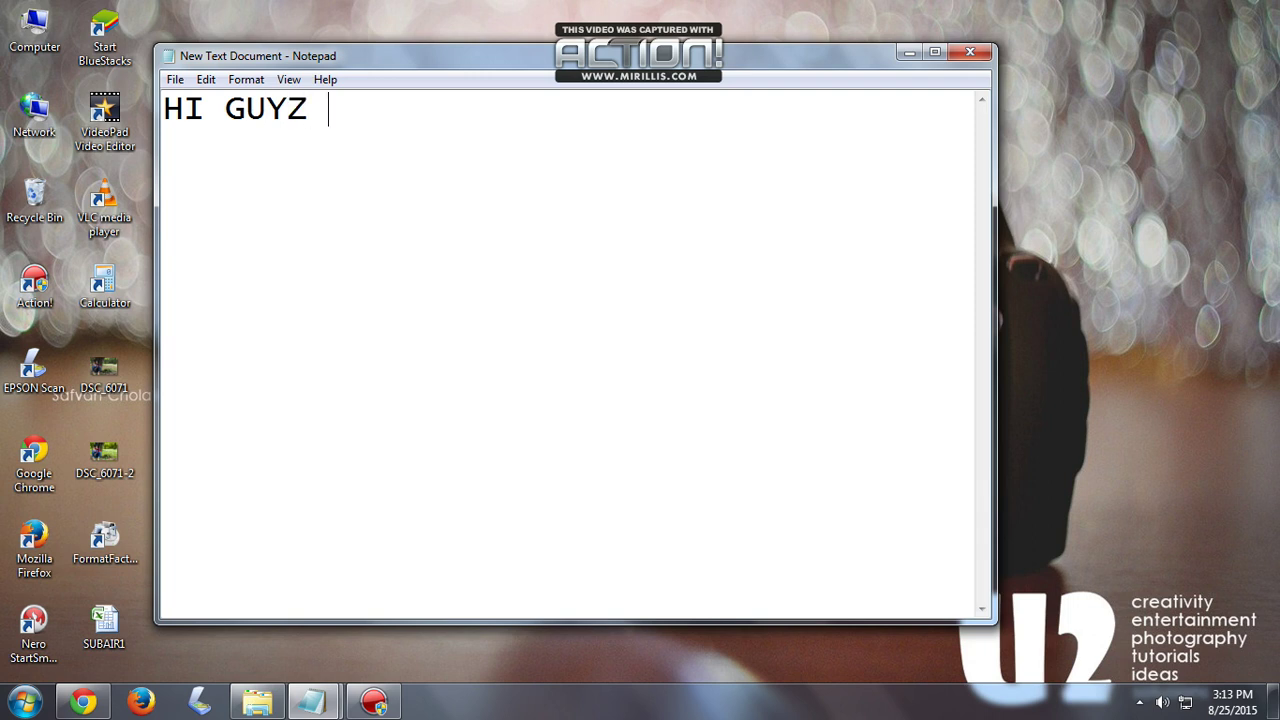
text(PLEASESUBS)
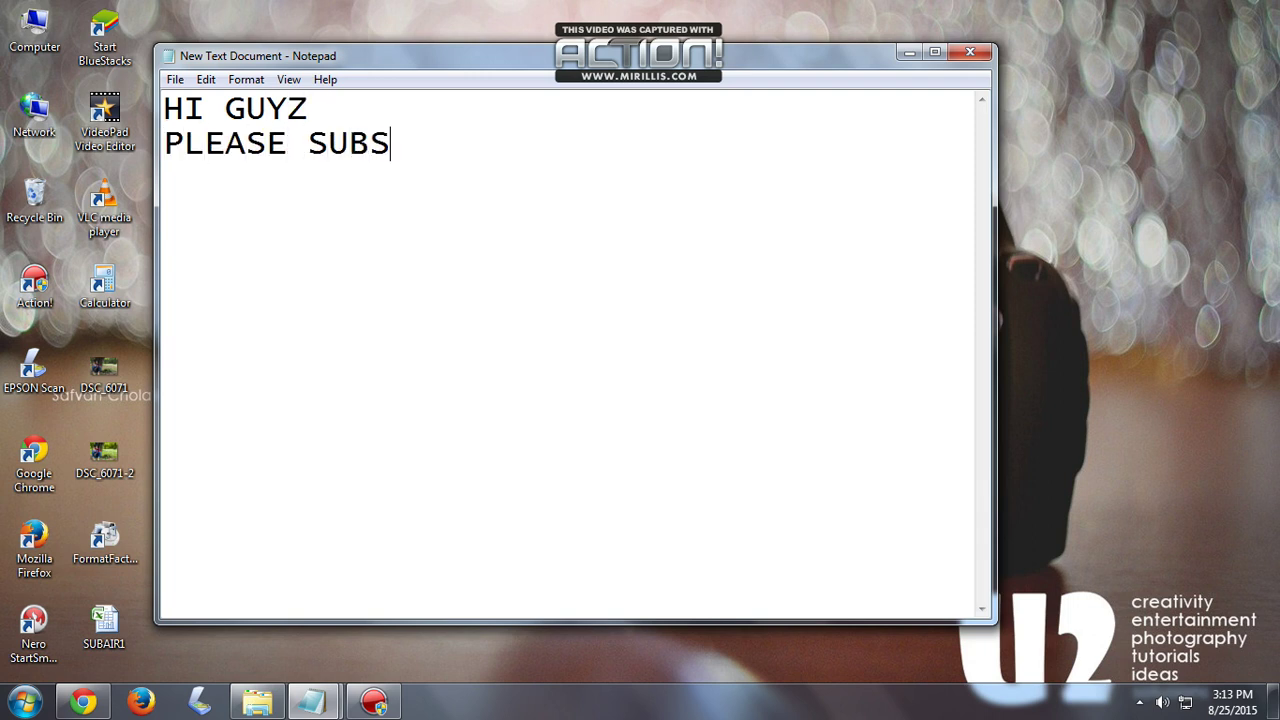
text(CRI B)
key(BackSpace)
key(BackSpace)
text(E)
key(Return)
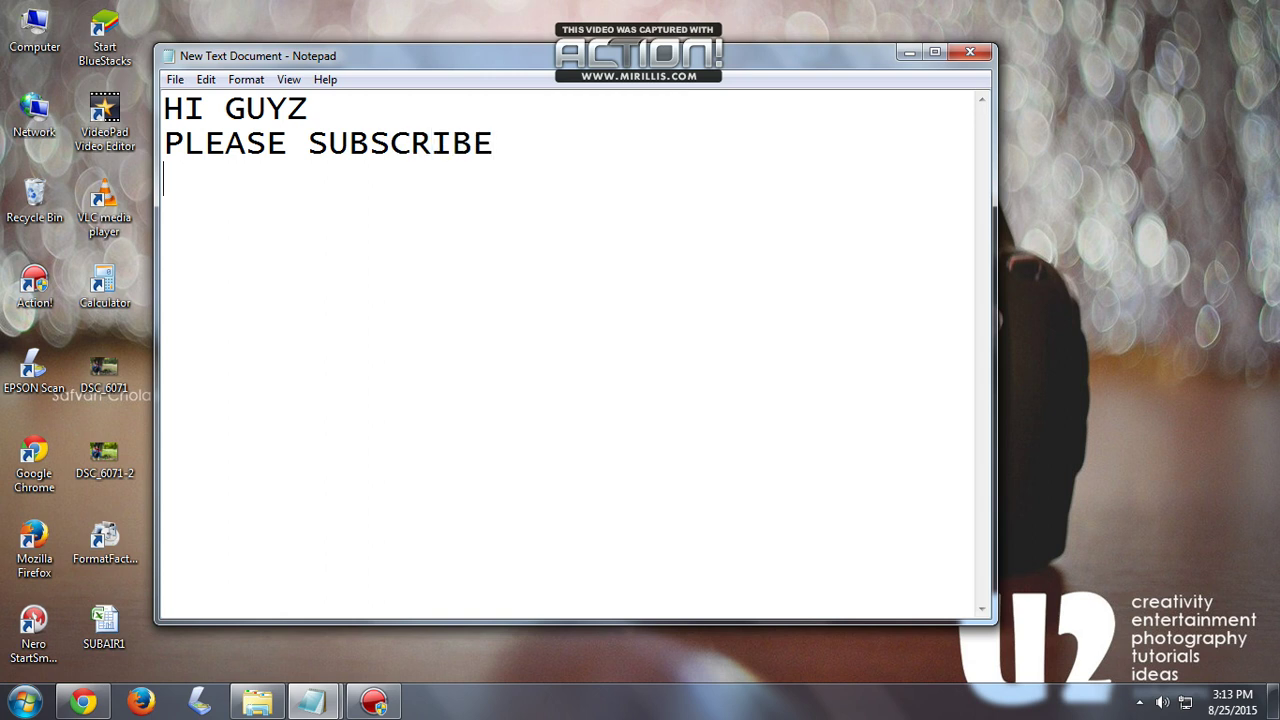
text(U2)
click(969, 52)
Dismiss the Notepad save prompt and refresh the desktop.
key(Tab)
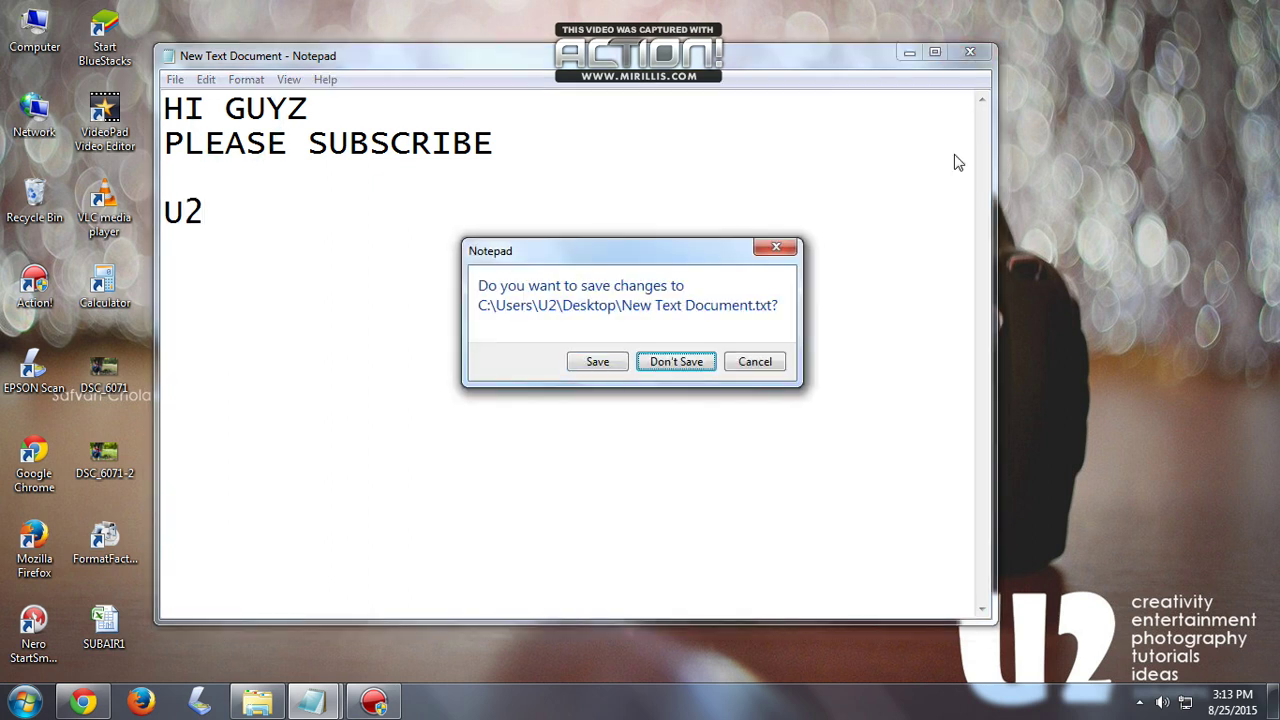
key(Return)
right_click(623, 196)
click(681, 250)
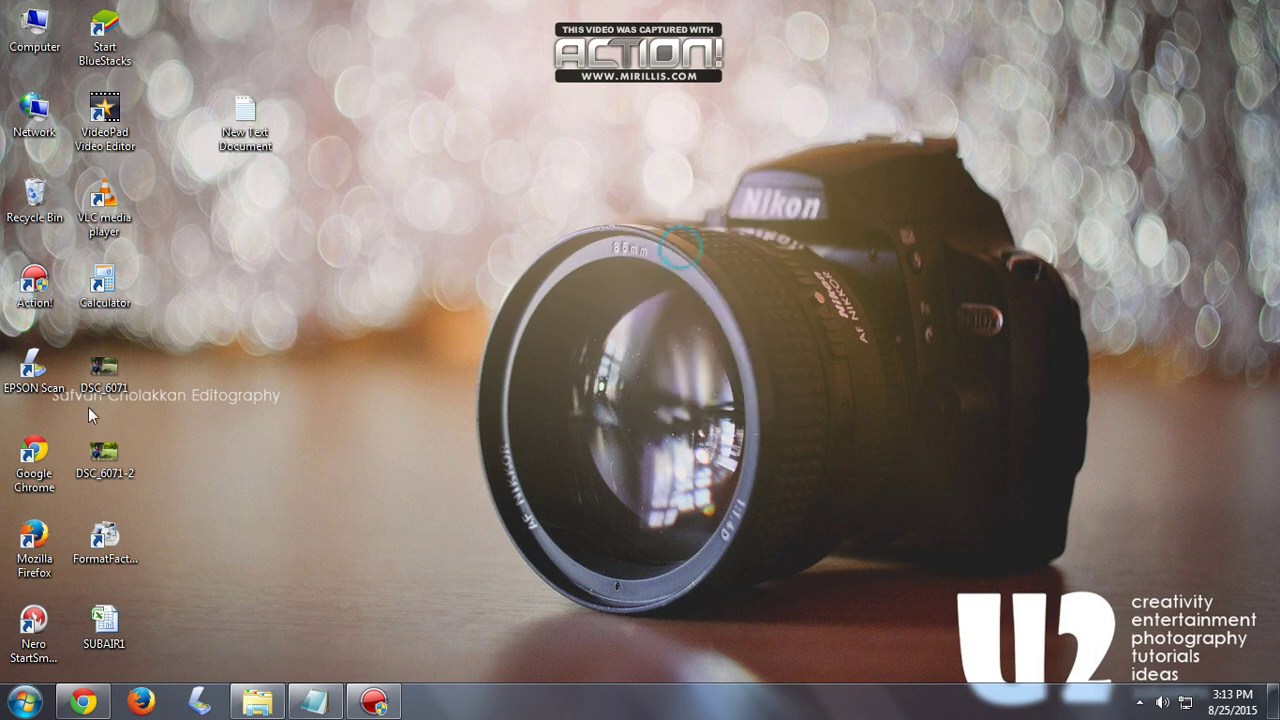
Preview the DSC_6071 image in the photo viewer.
right_click(105, 453)
click(108, 378)
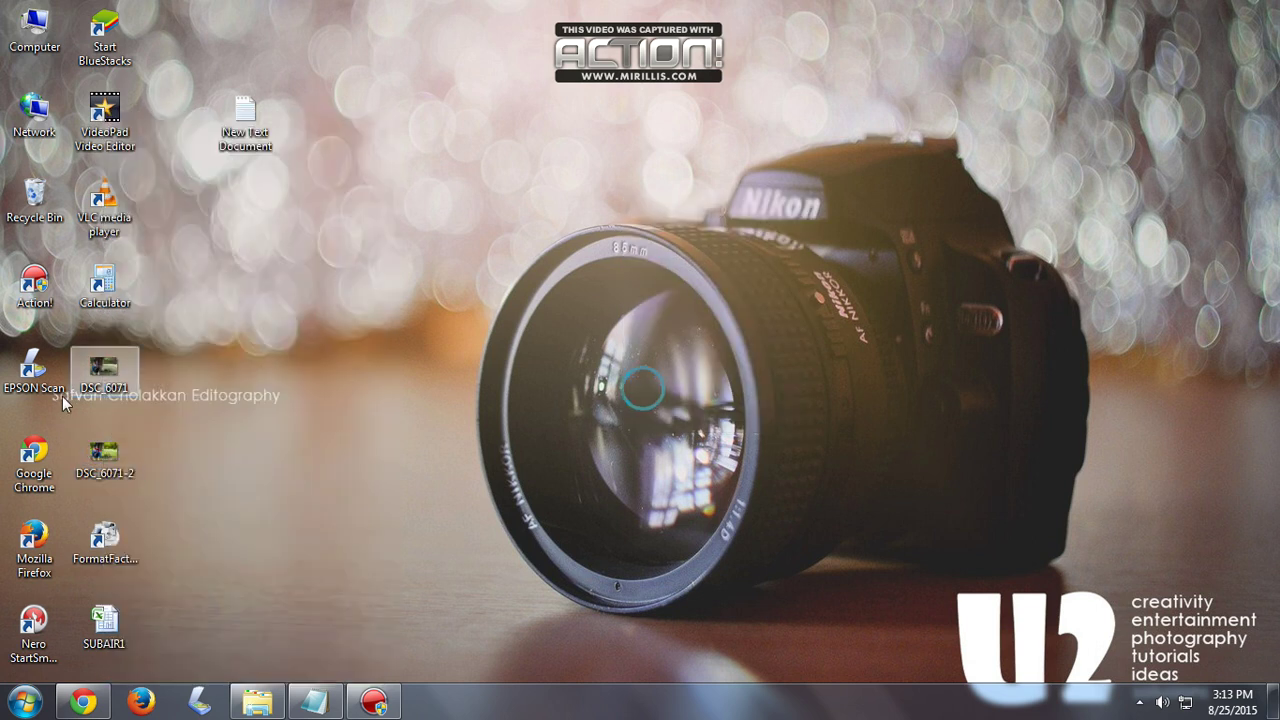
double_click(105, 372)
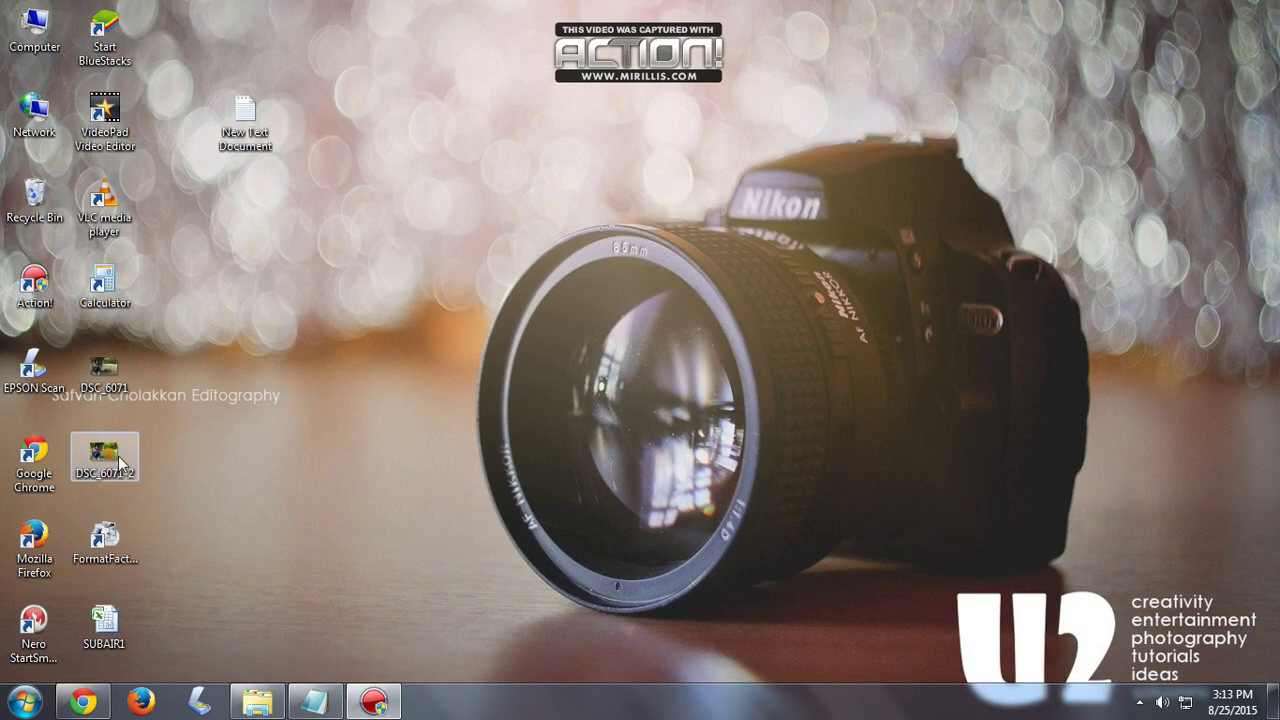
Open DSC_6071-2 with Adobe Photoshop CC and refresh the desktop.
right_click(118, 456)
mouse_move(168, 374)
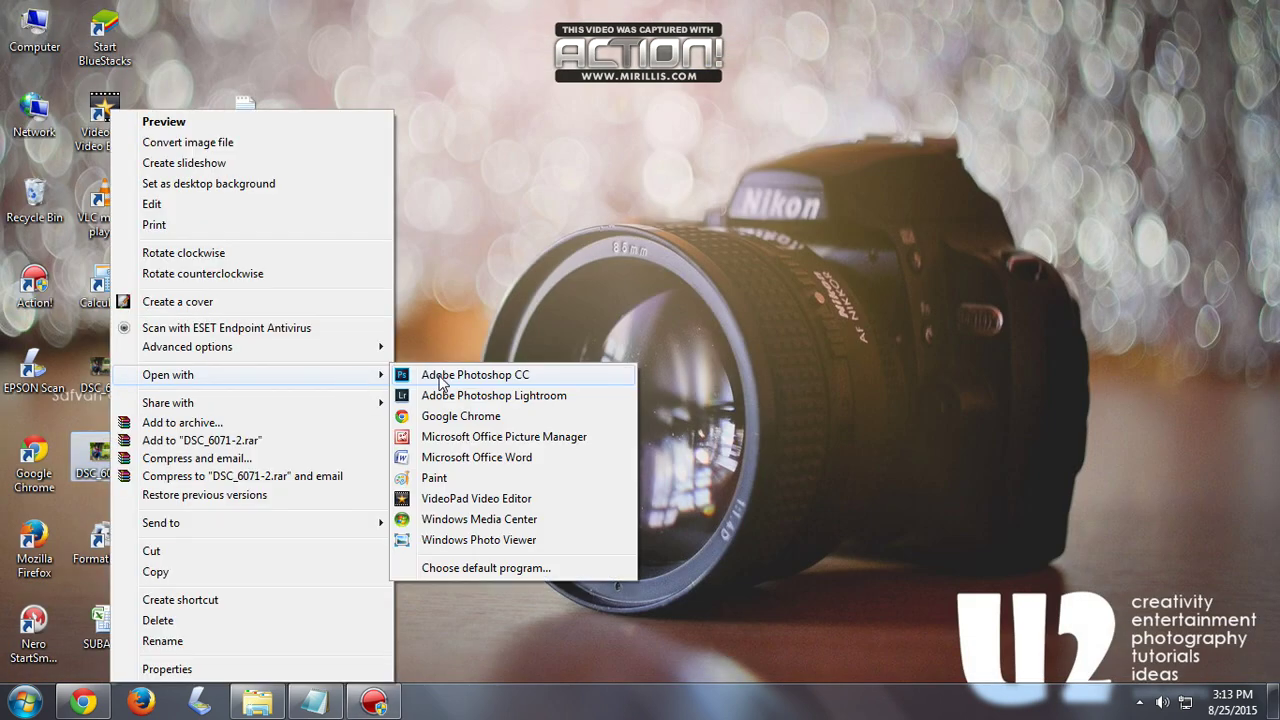
click(441, 383)
right_click(365, 148)
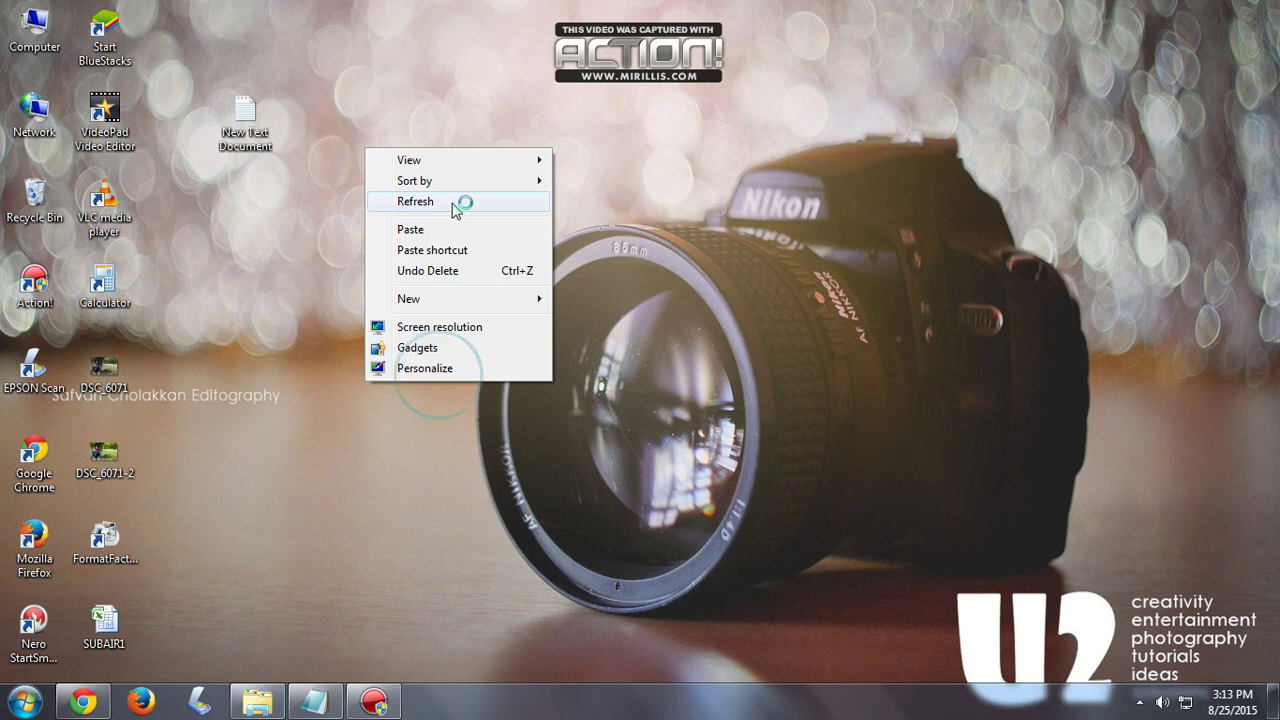
click(455, 207)
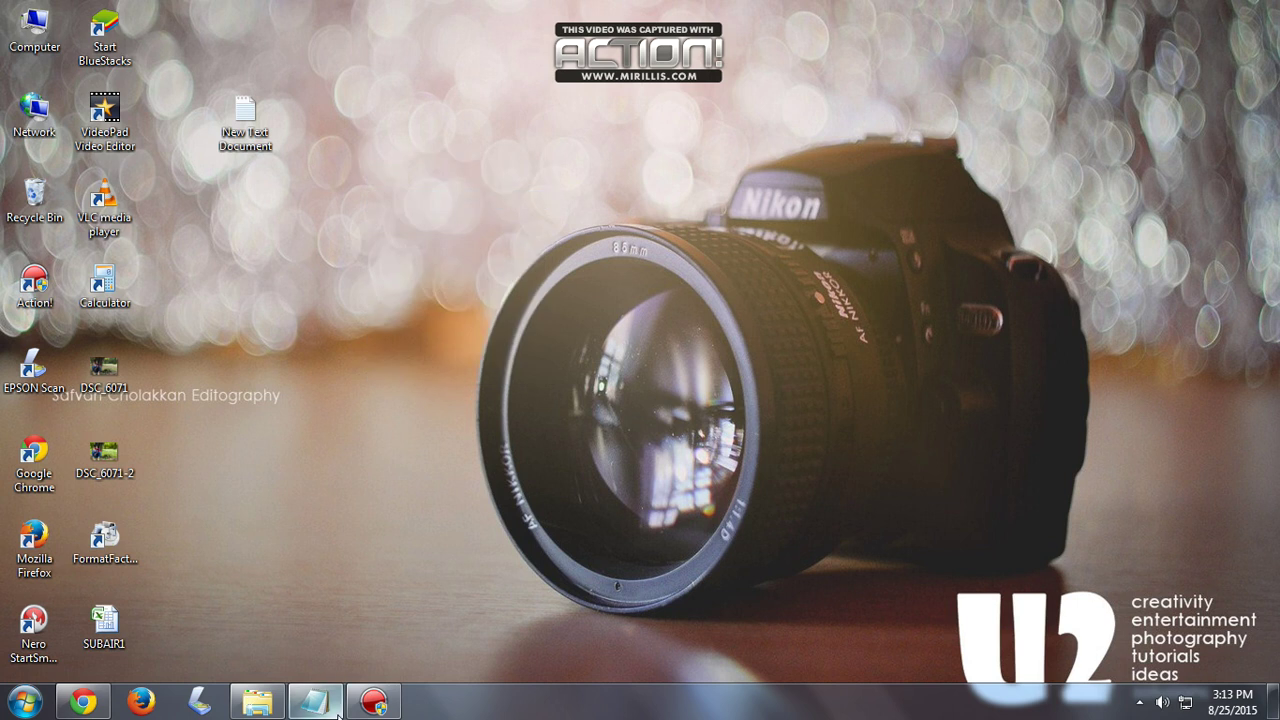
mouse_move(314, 701)
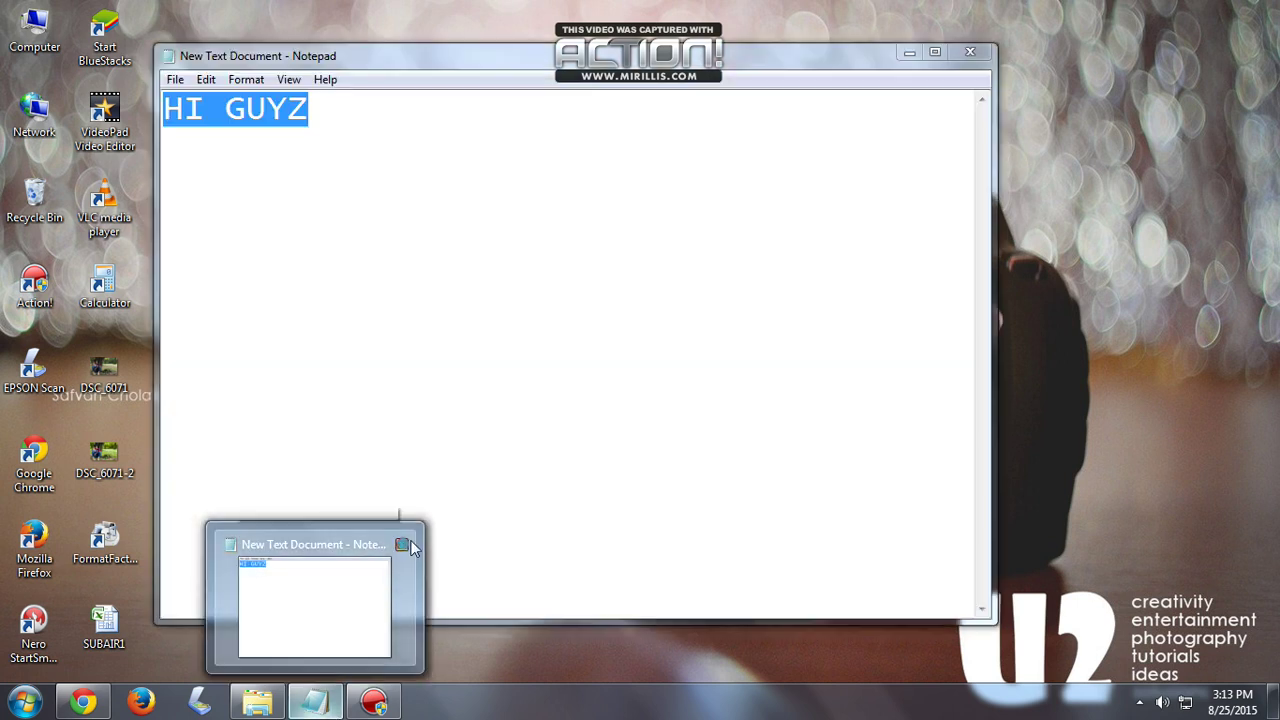
Close the Notepad note with Don't Save and refresh the desktop.
click(410, 546)
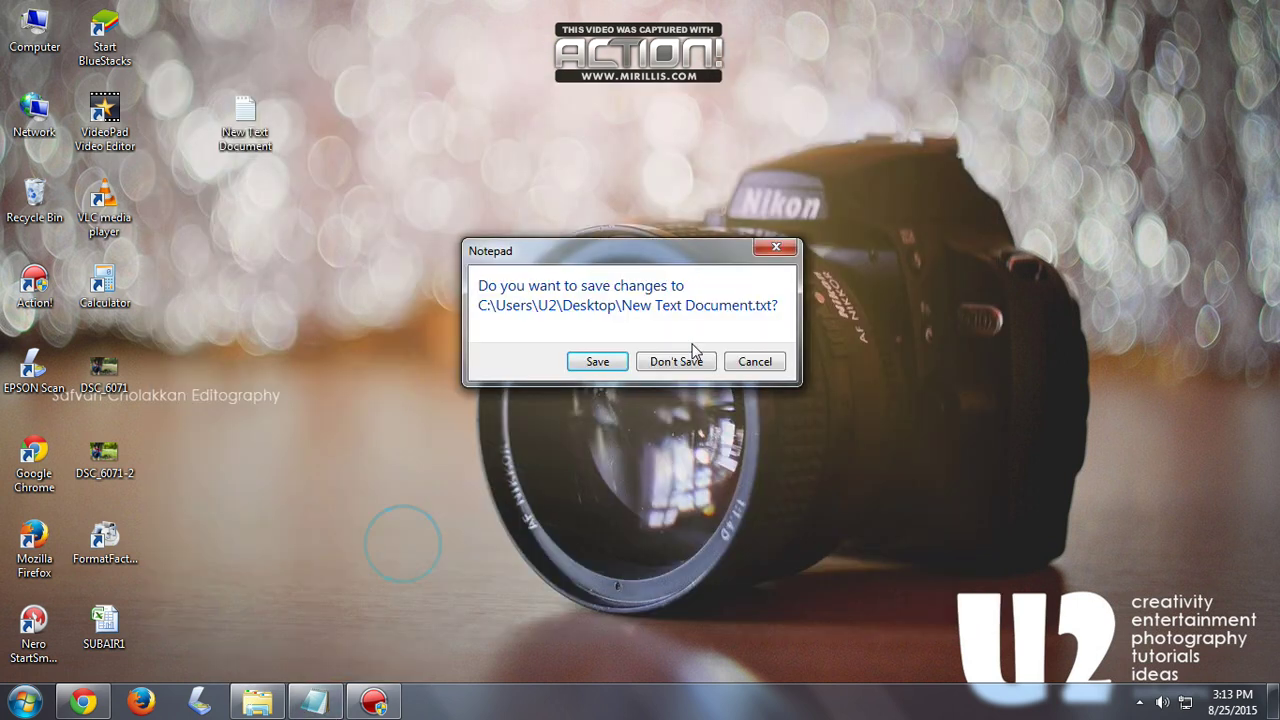
click(655, 360)
right_click(476, 222)
click(549, 277)
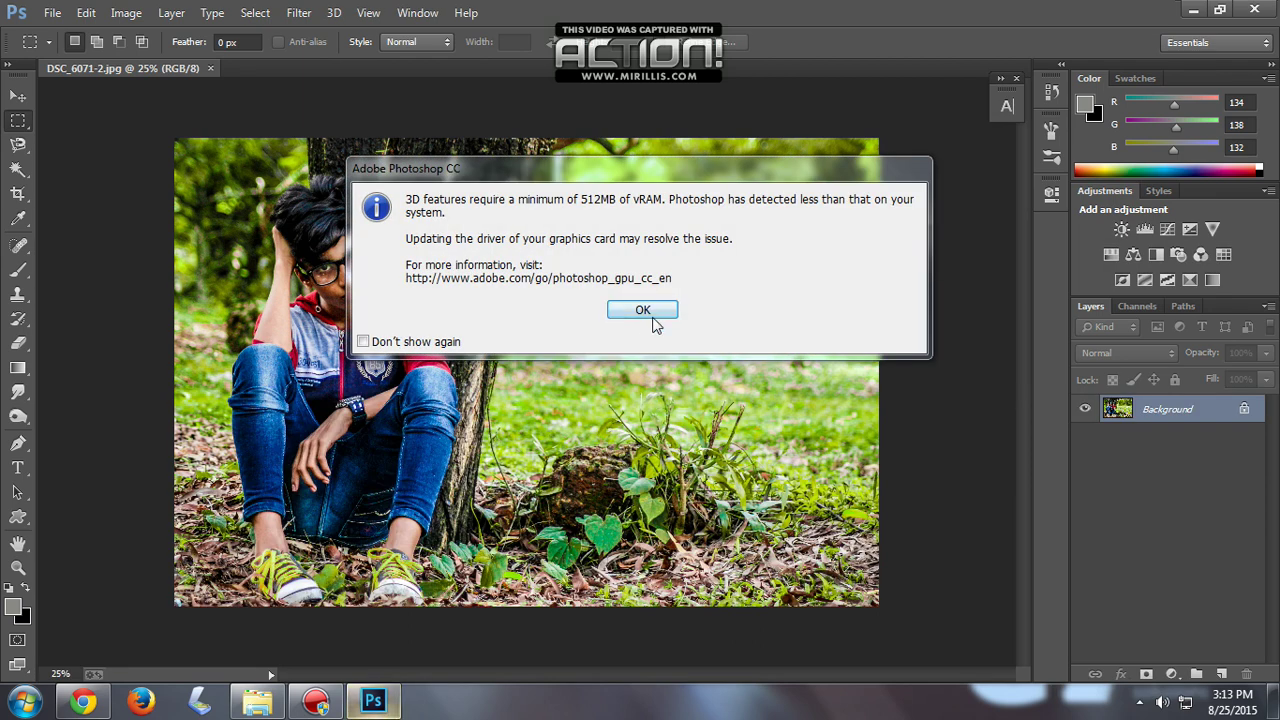
Dismiss the vRAM warning and zoom in to 66.7%, then back out to the whole photo.
click(643, 312)
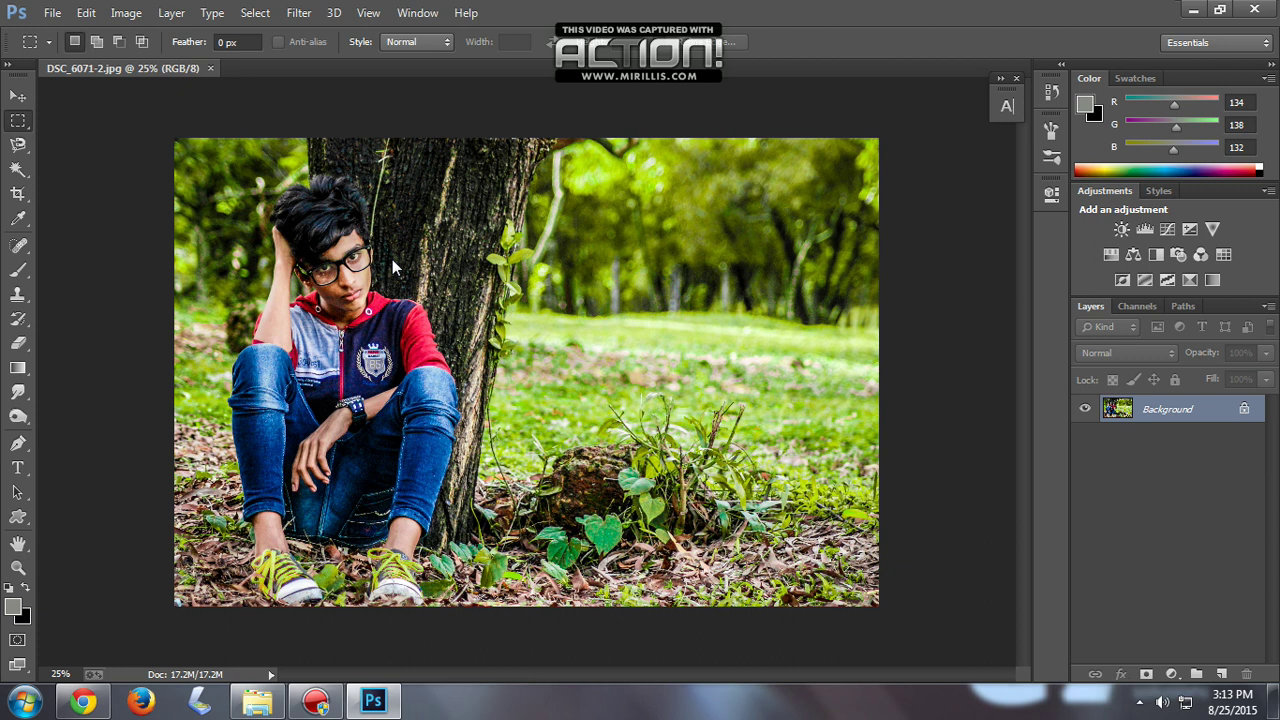
key(ctrl+plus)
key(ctrl+plus)
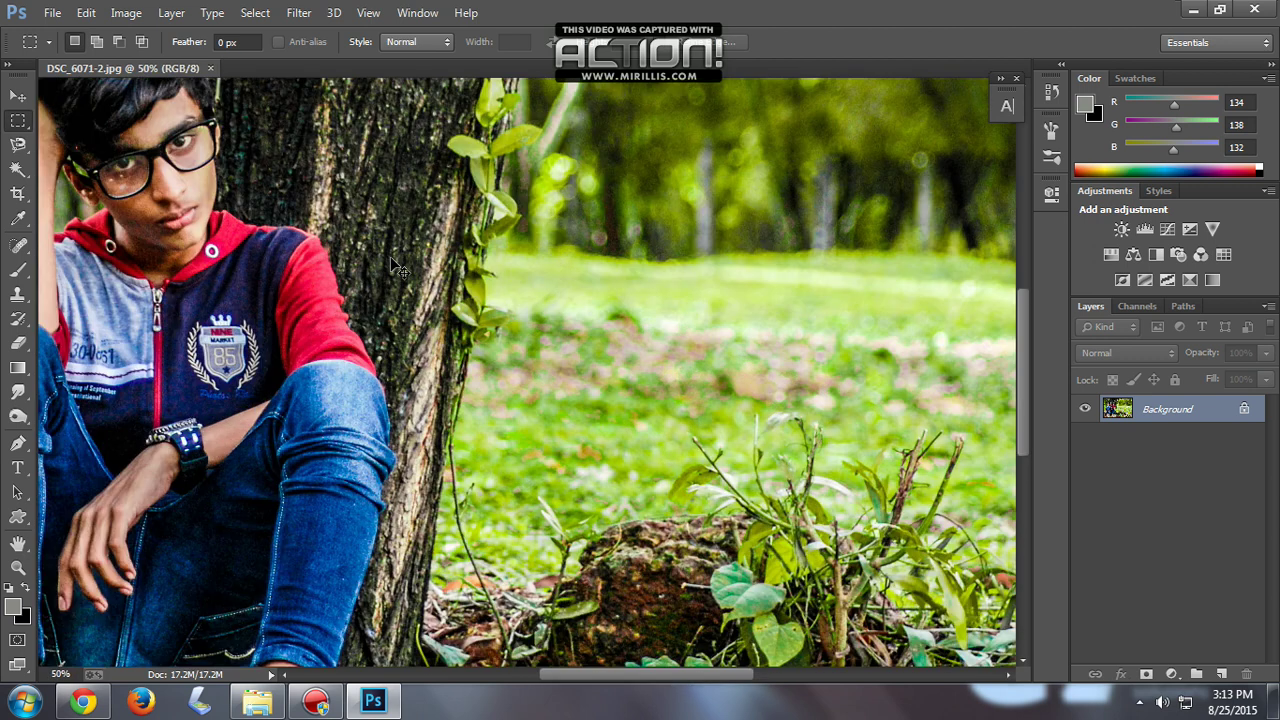
key(ctrl+plus)
key(ctrl+minus)
key(ctrl+minus)
key(ctrl+minus)
key(ctrl+plus)
key(ctrl+minus)
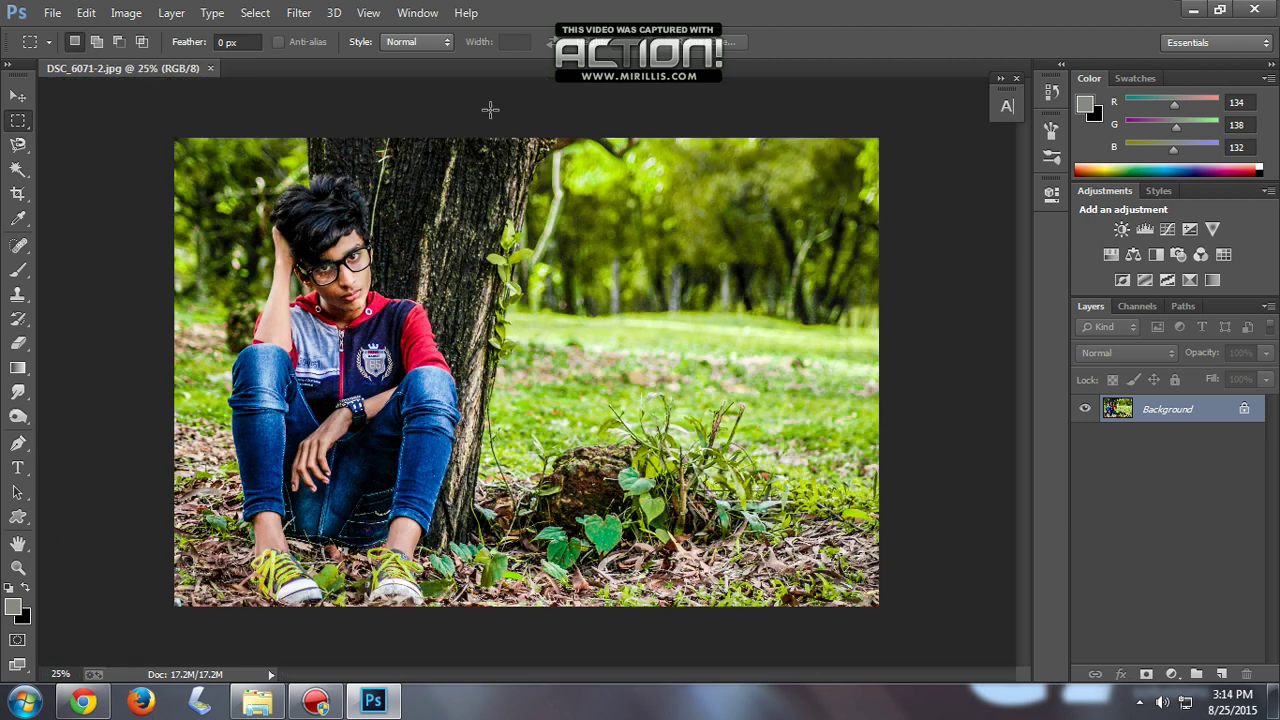
Select the Magnetic Lasso tool.
click(18, 370)
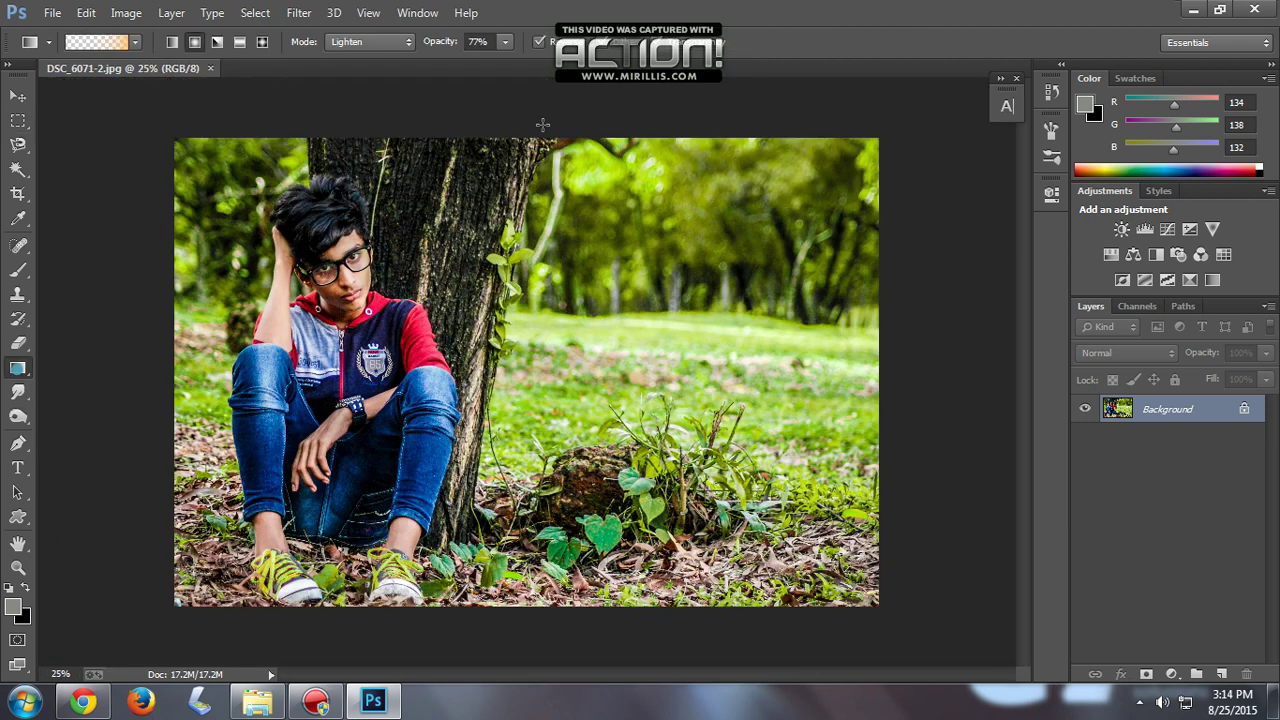
click(18, 120)
click(18, 145)
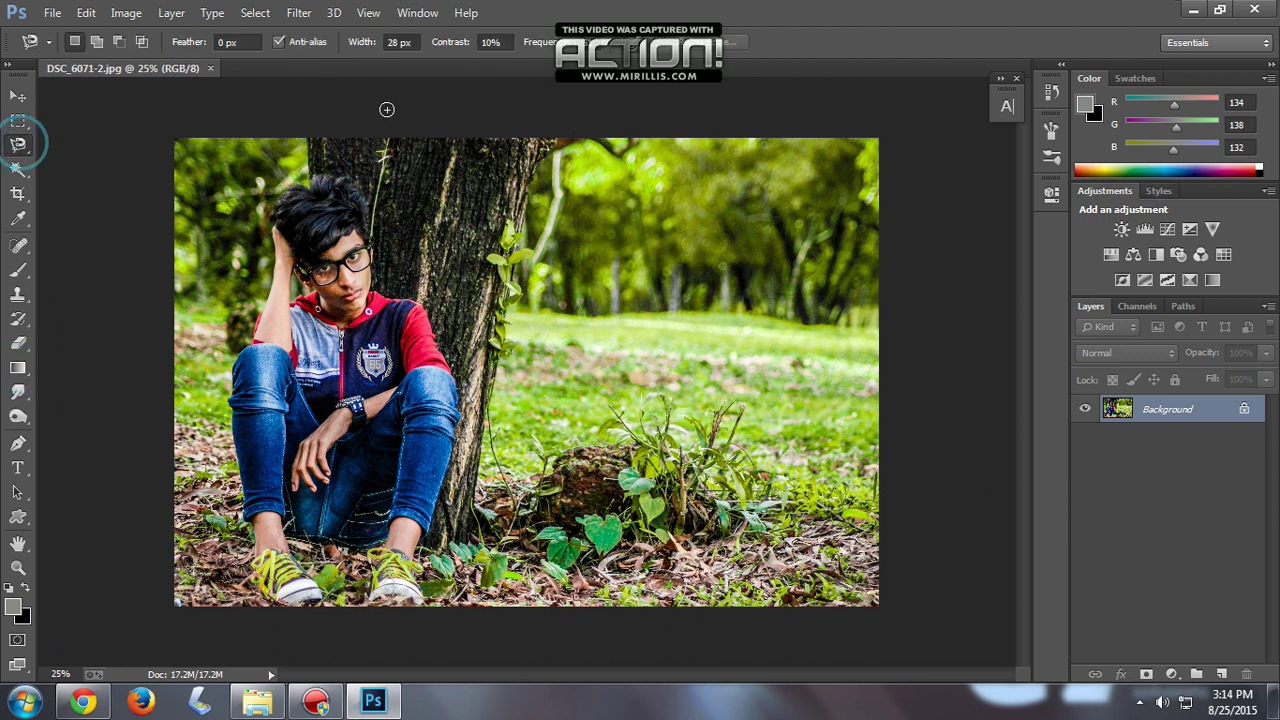
Outline the boy and tree trunk with the Polygonal Lasso, close it, and feather the selection.
key(shift+l)
key(shift+l)
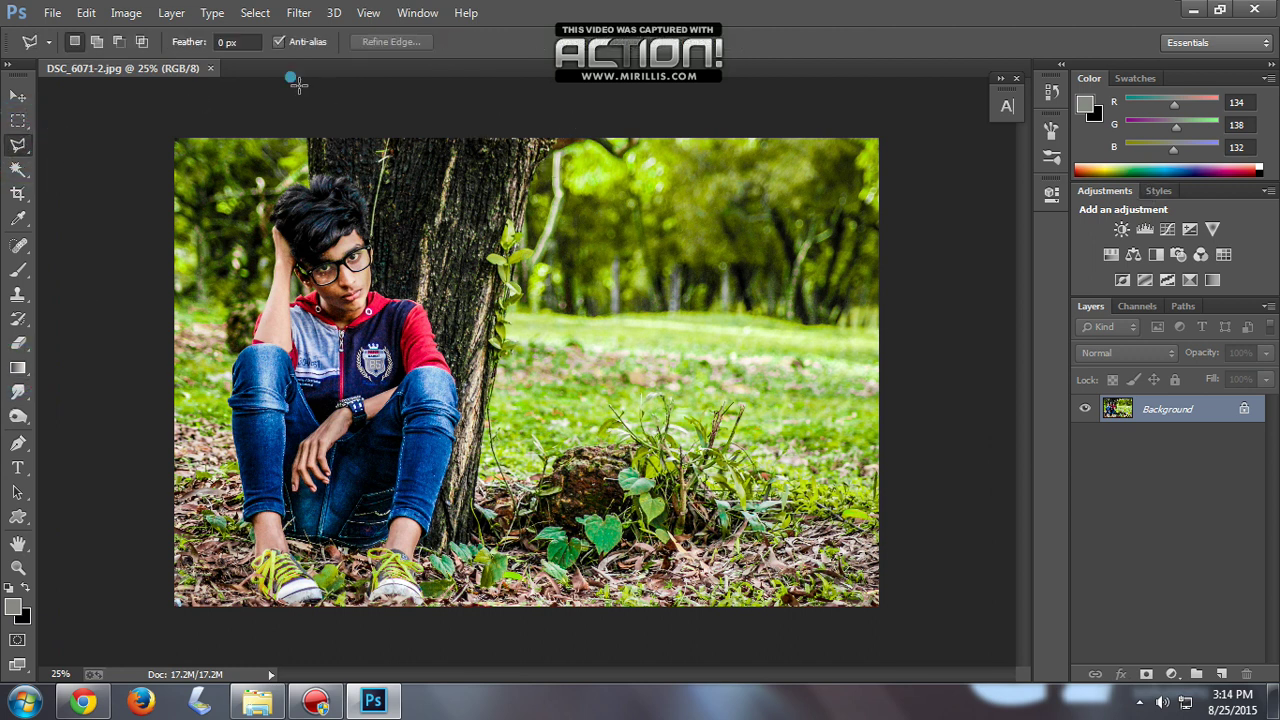
click(311, 183)
click(372, 257)
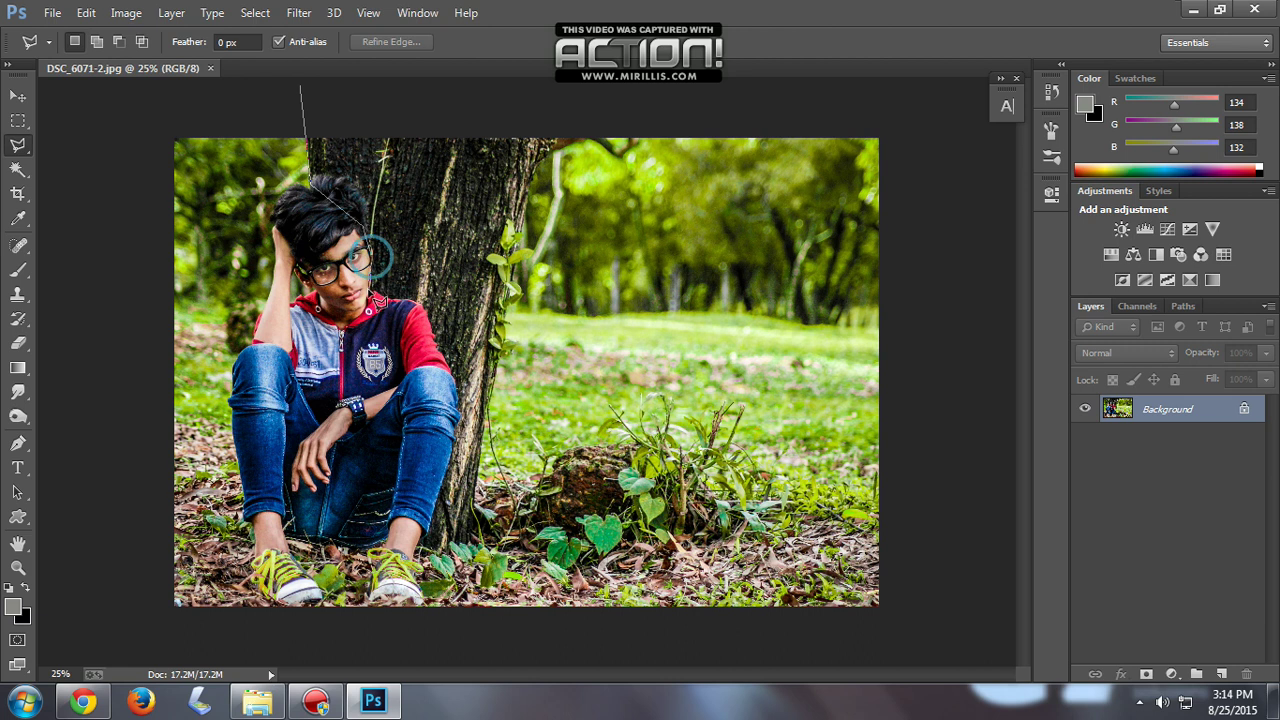
click(384, 303)
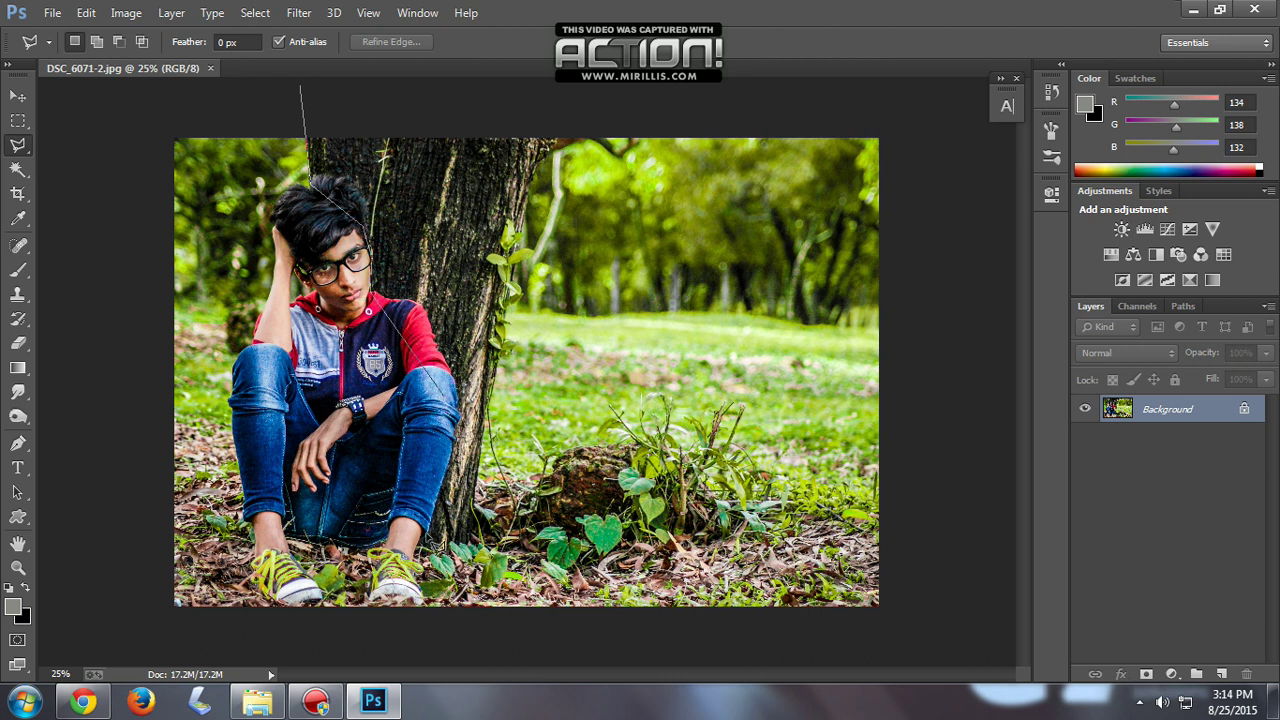
click(433, 543)
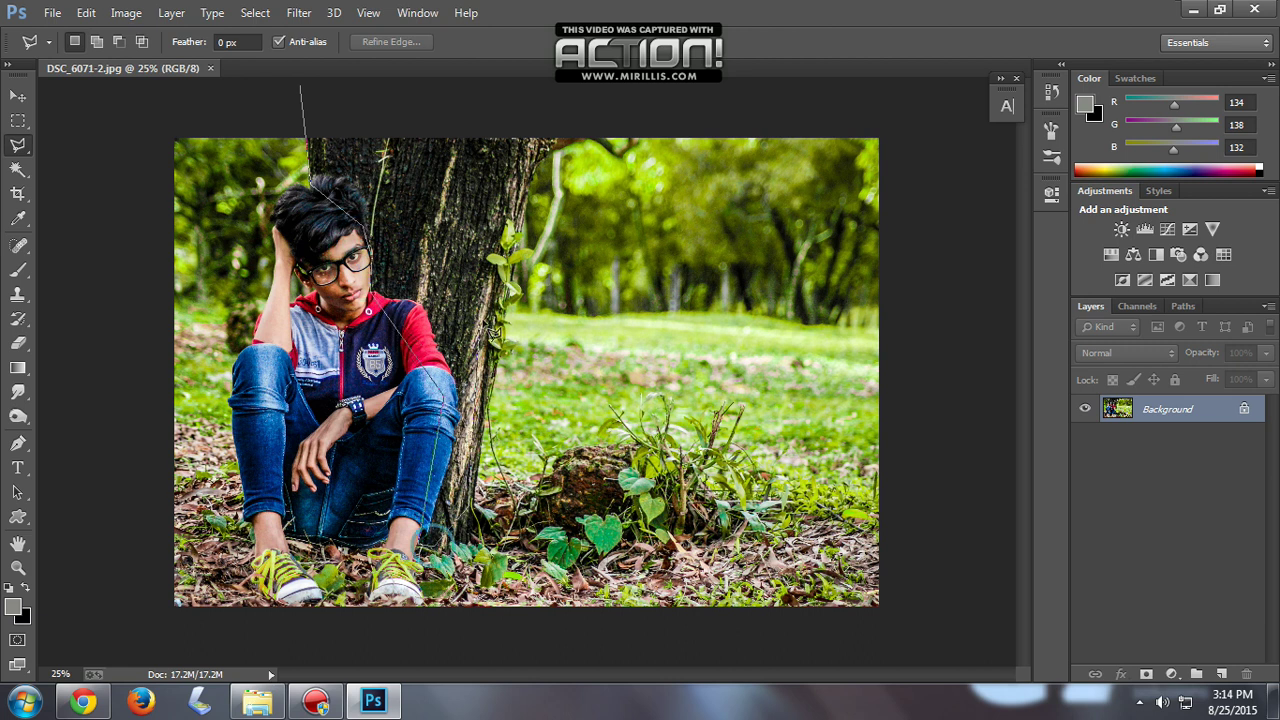
click(500, 355)
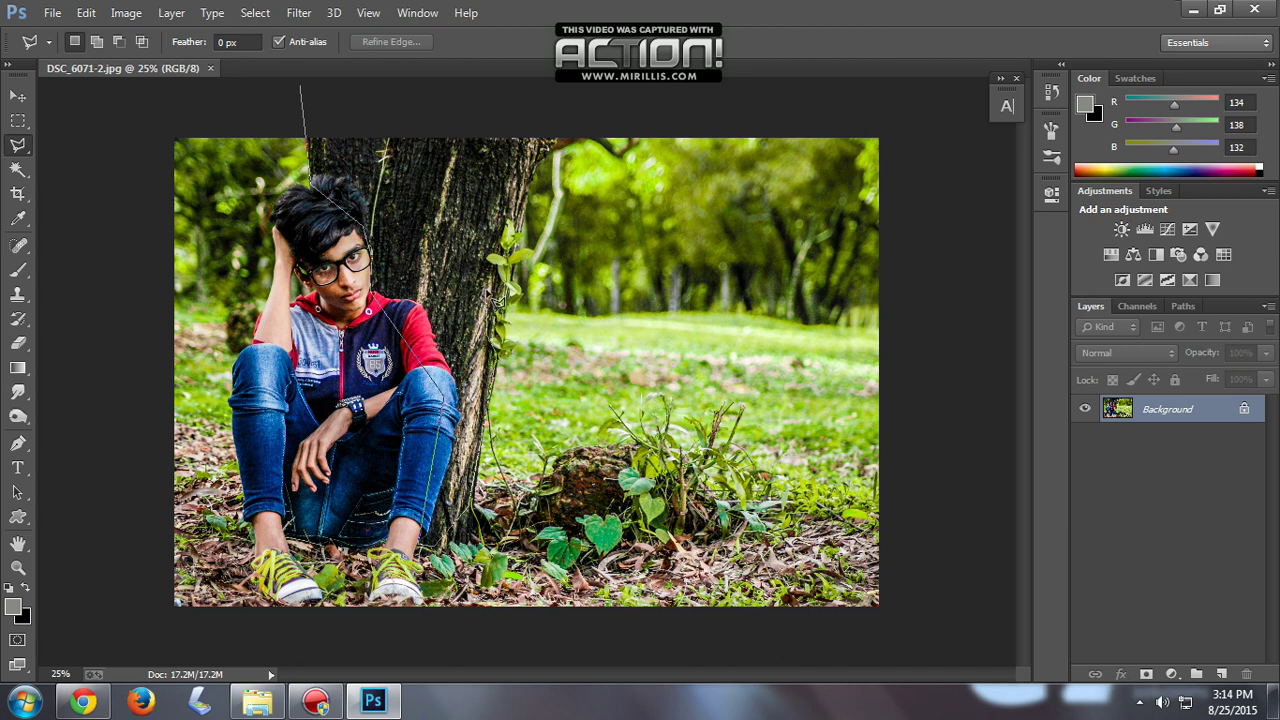
click(509, 214)
click(552, 148)
click(618, 114)
click(397, 97)
key(shift+F6)
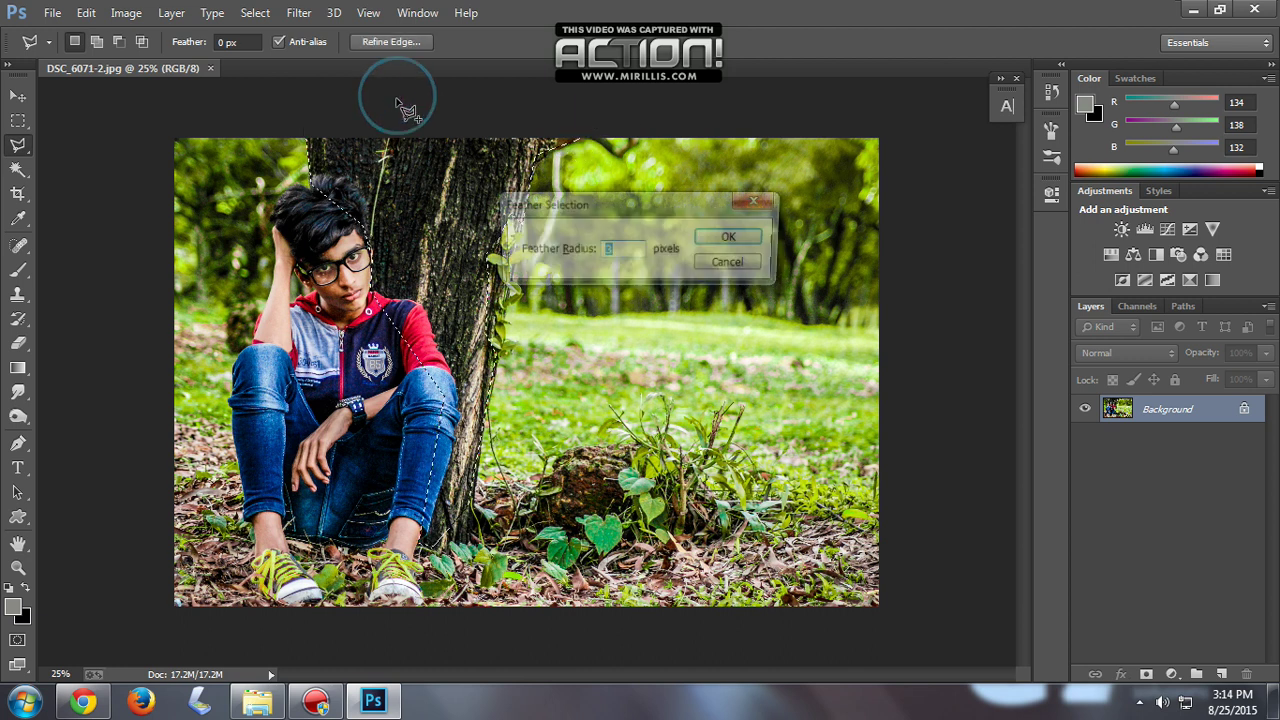
key(Return)
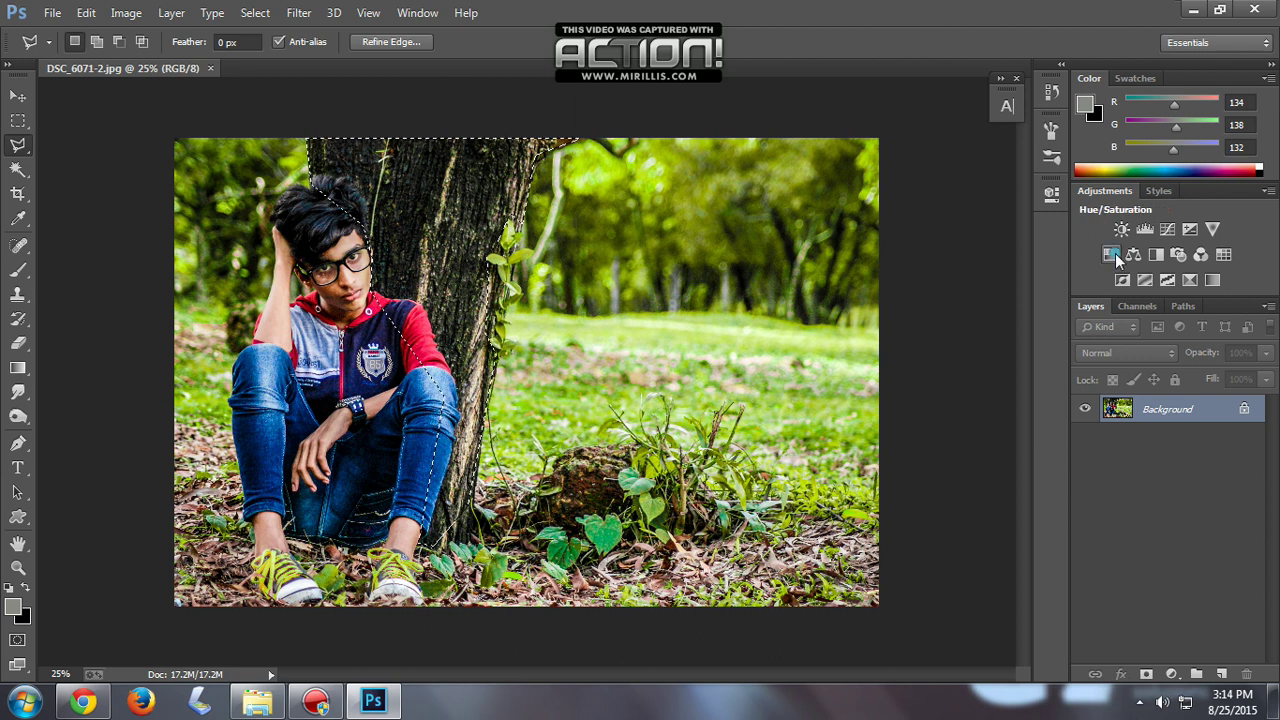
click(1111, 254)
click(842, 262)
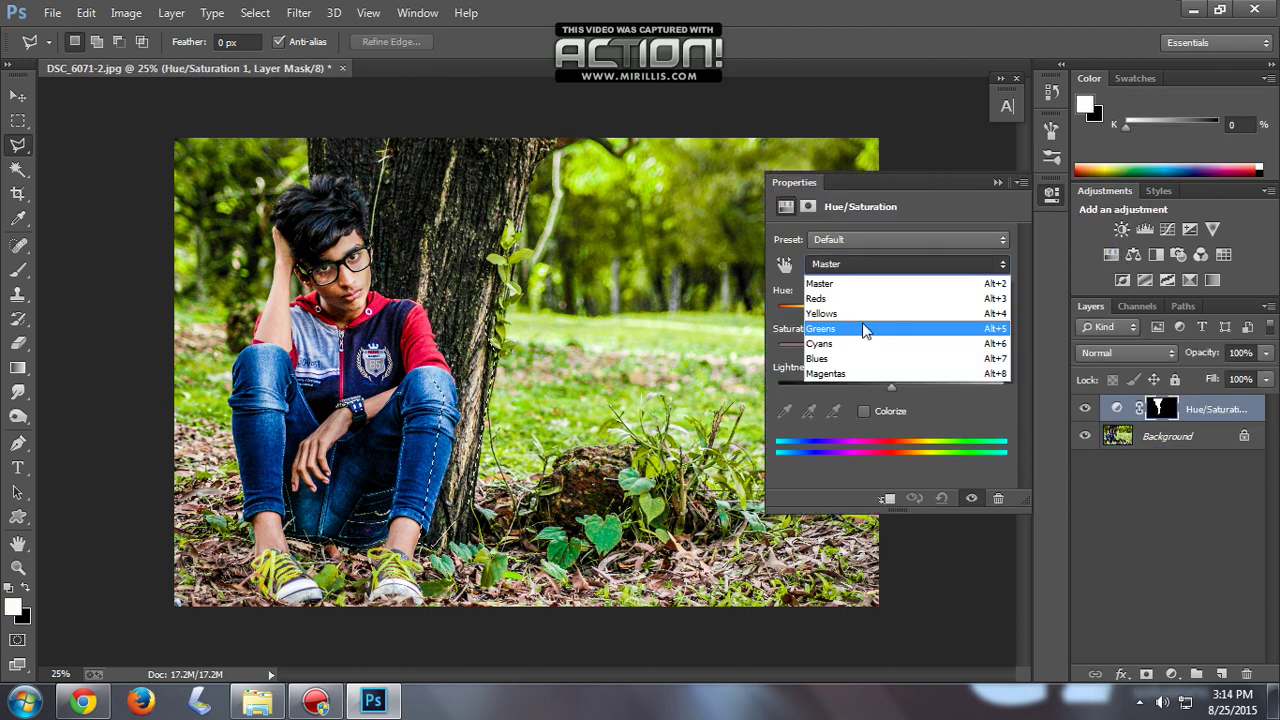
click(858, 313)
drag(986, 383, 1004, 384)
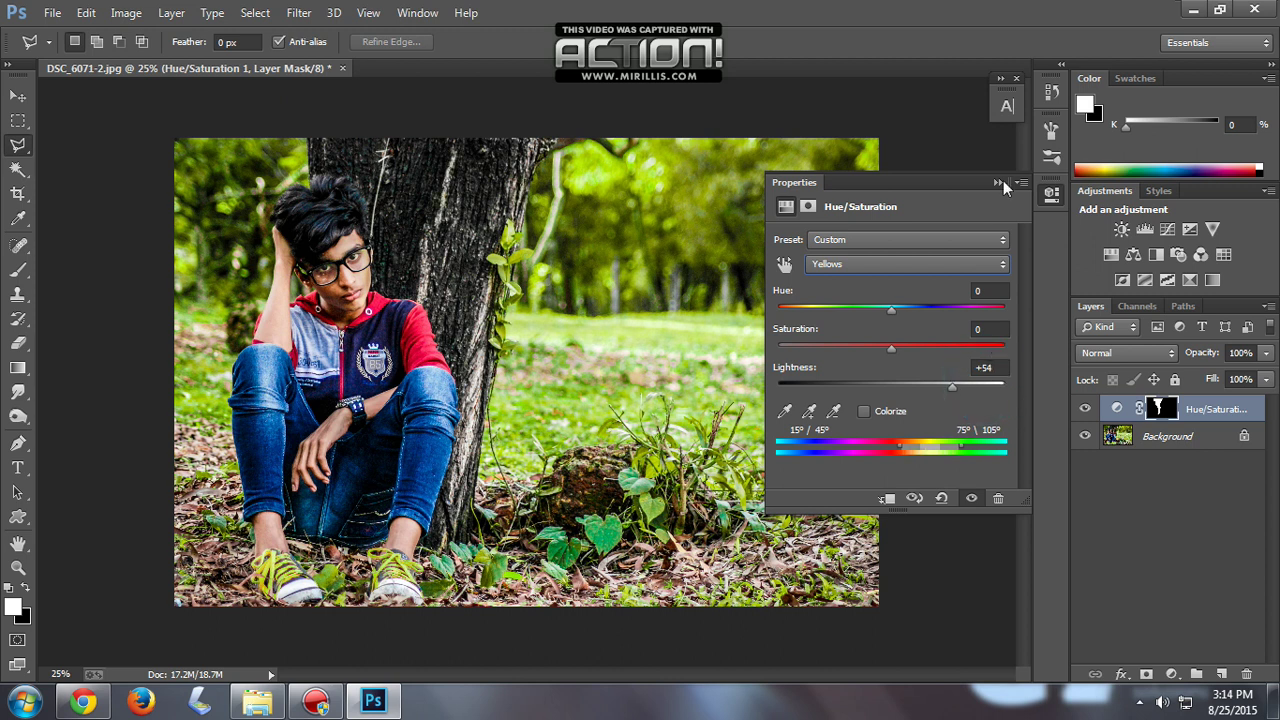
click(1183, 412)
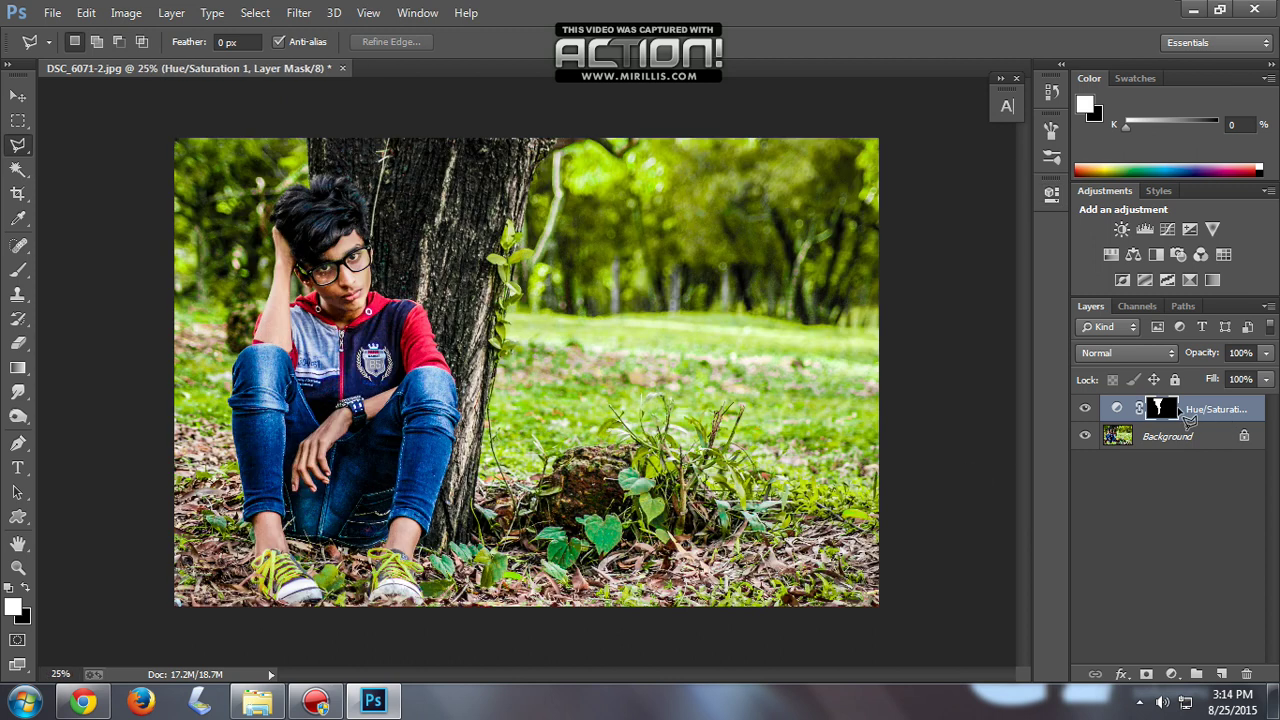
click(1210, 438)
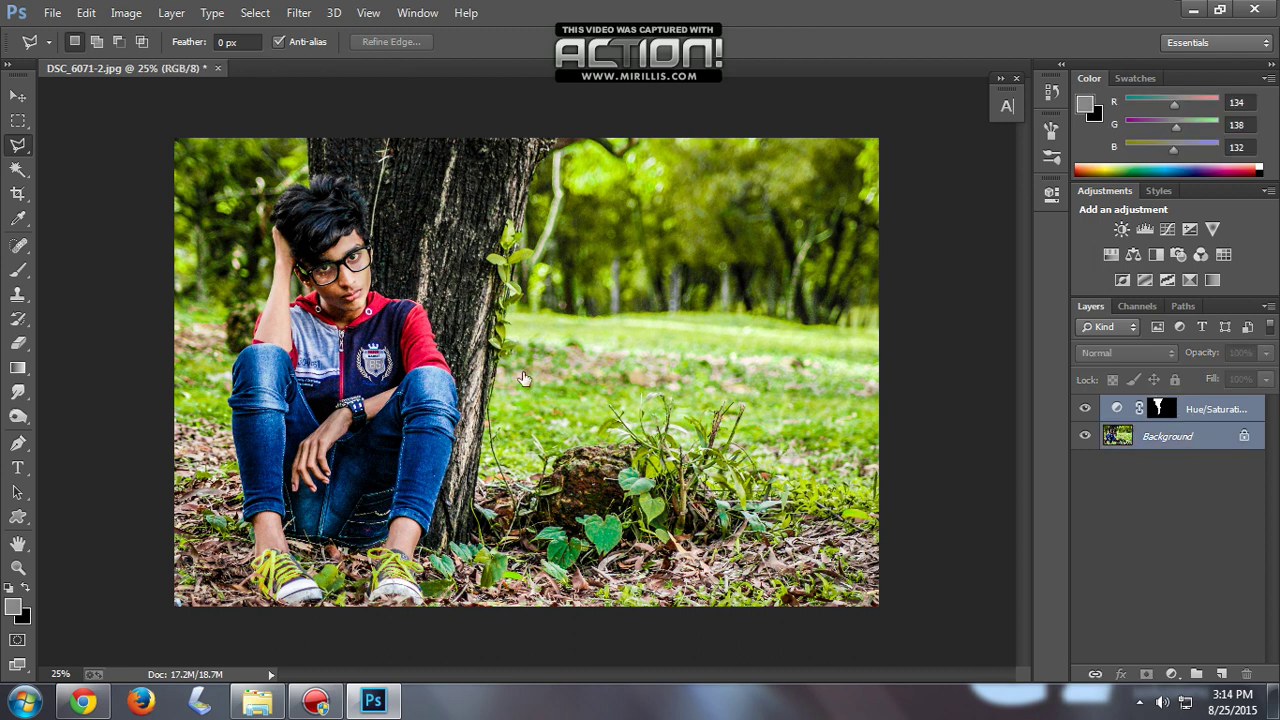
key(Delete)
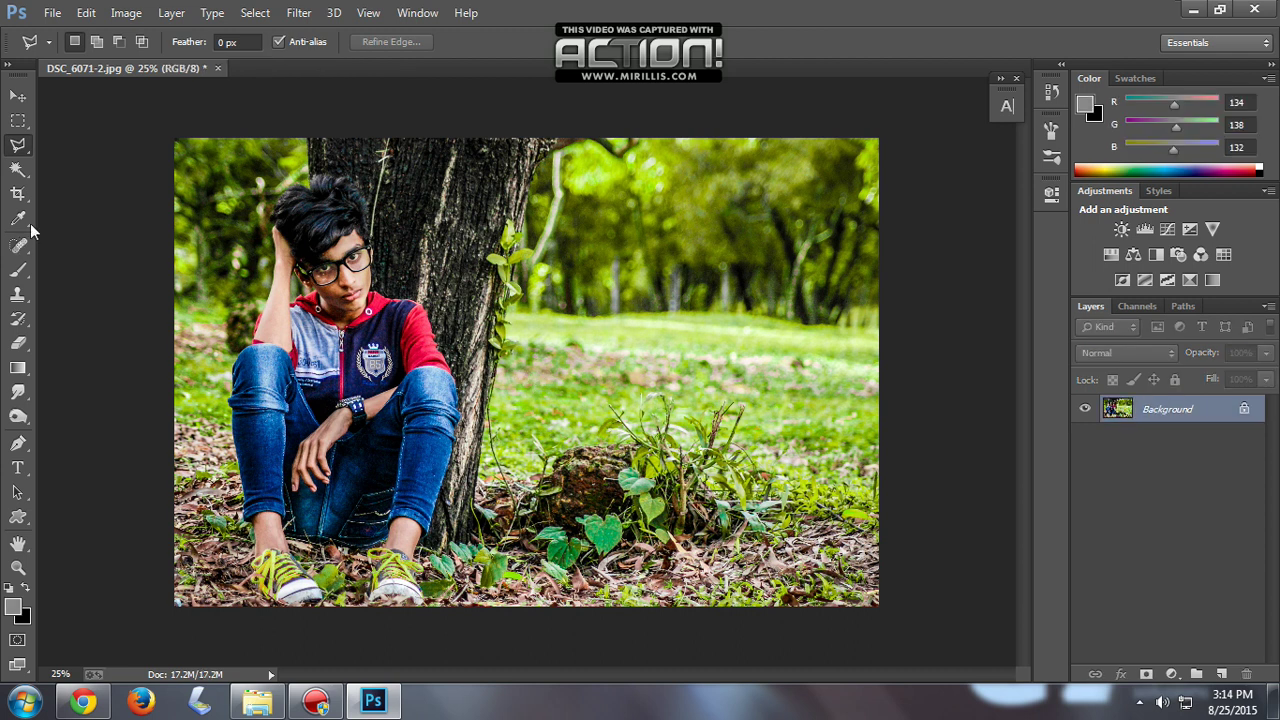
Try a light gradient down from the photo's top, then undo it.
click(18, 368)
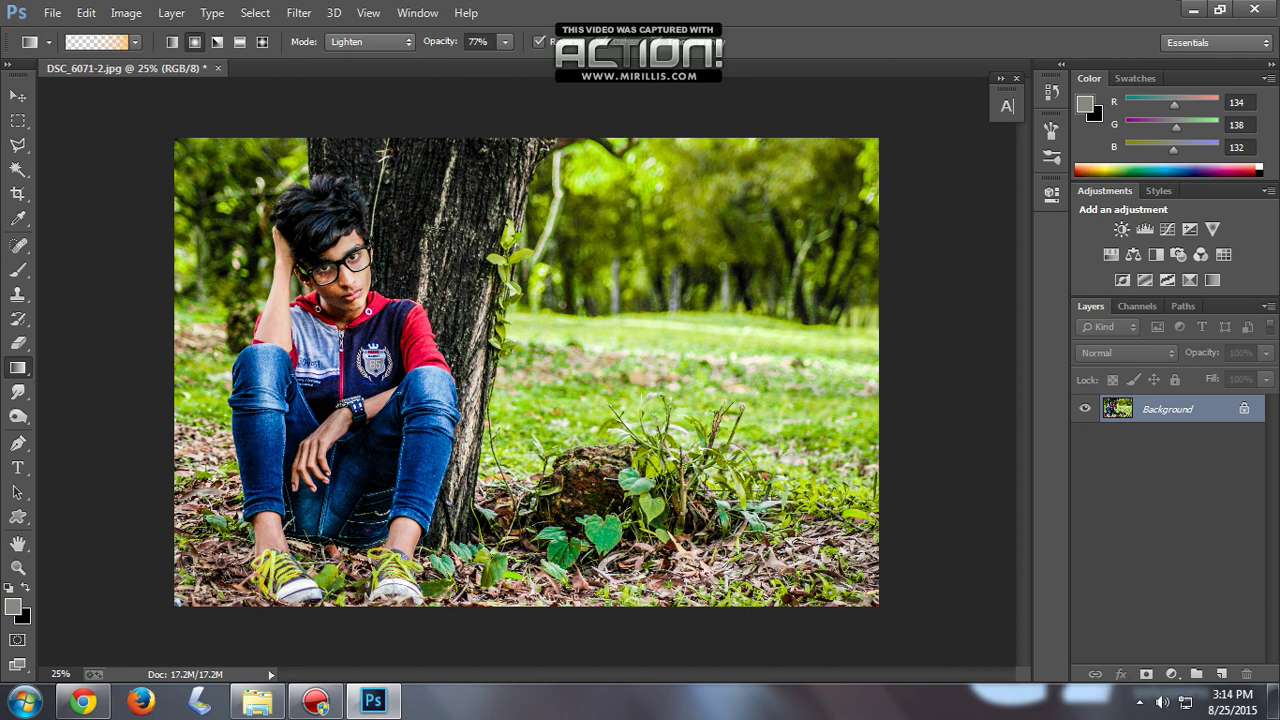
drag(600, 140, 658, 400)
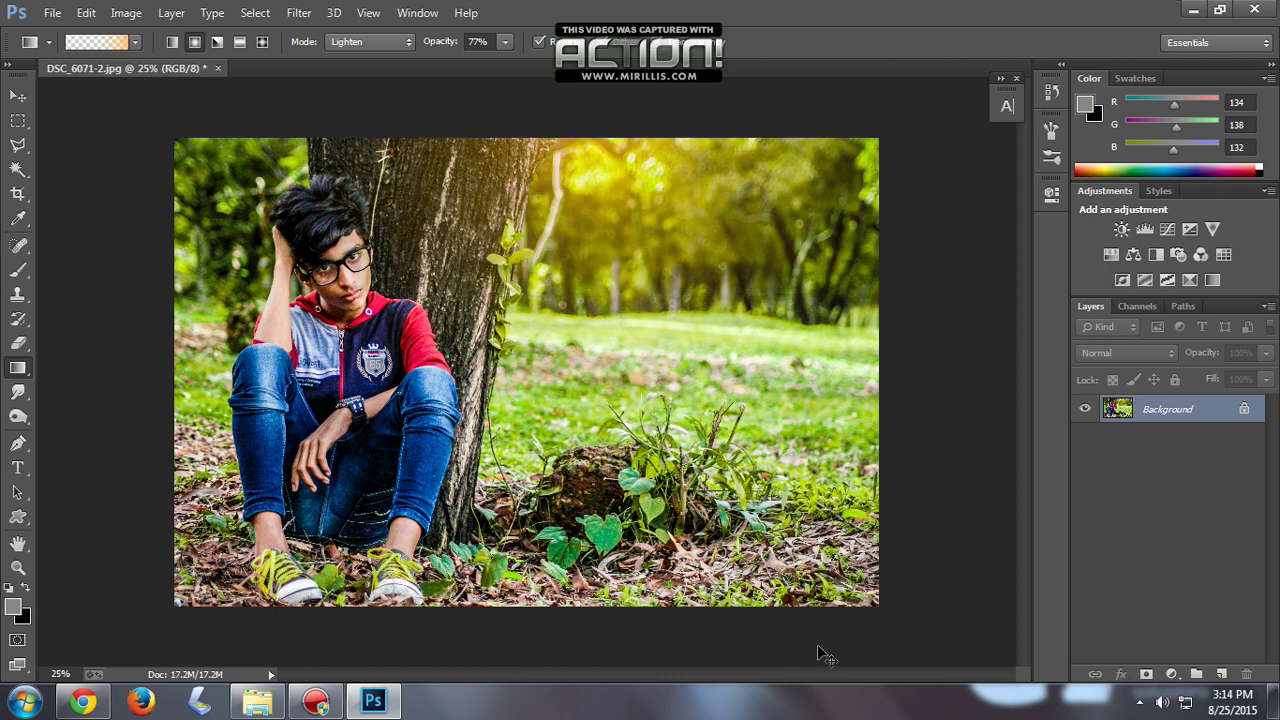
key(ctrl+plus)
key(ctrl+z)
key(ctrl+z)
key(ctrl+z)
Try a magenta-to-transparent gradient on the left side, then undo it.
right_click(710, 278)
click(752, 370)
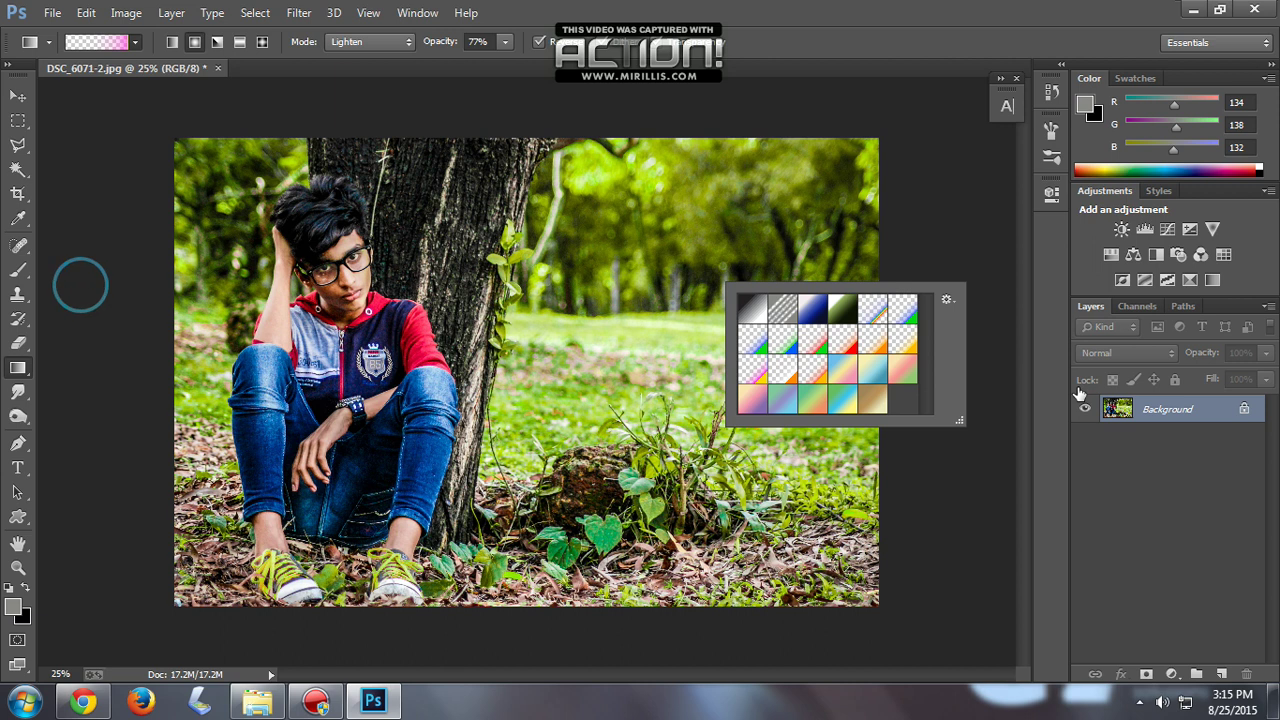
key(Escape)
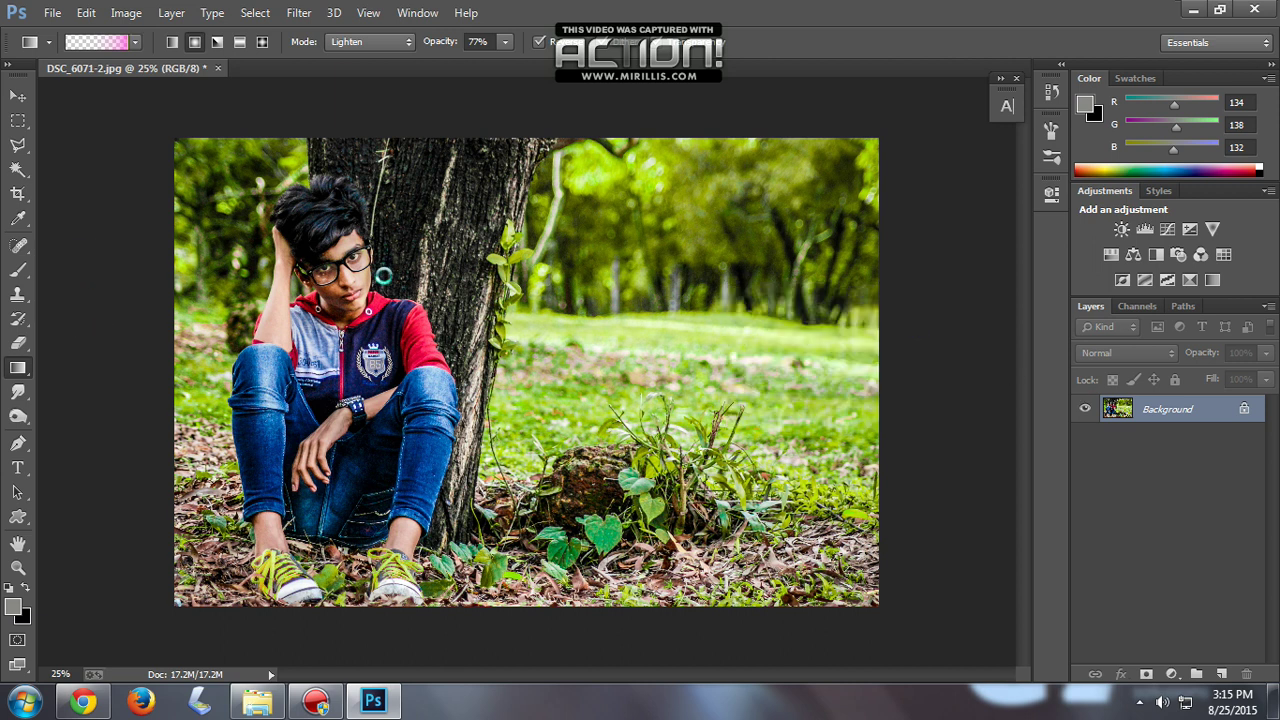
drag(385, 276, 415, 276)
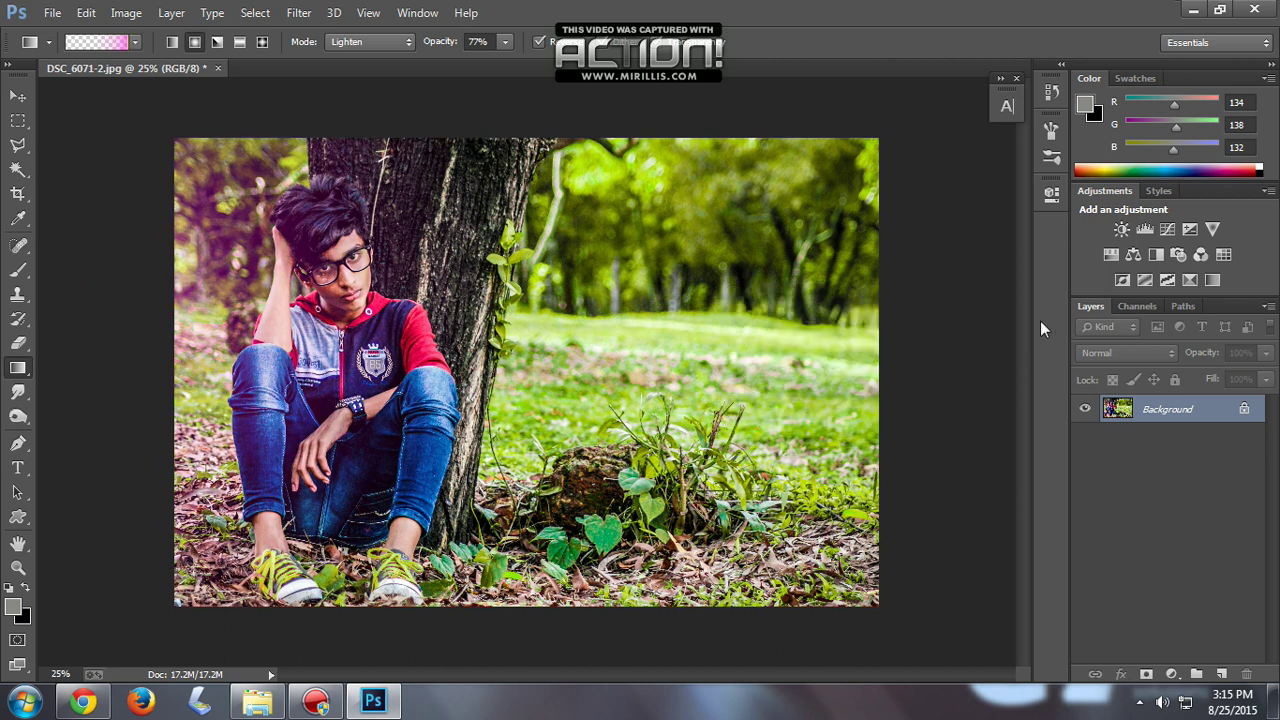
key(ctrl+z)
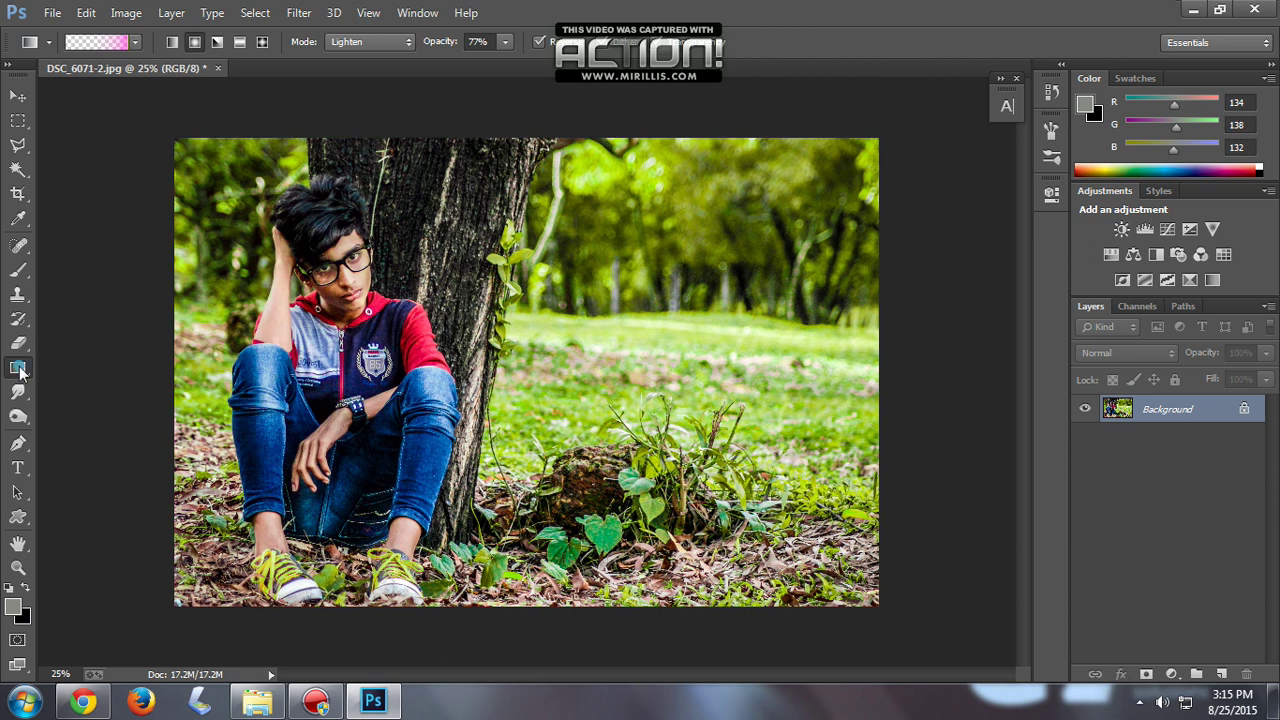
Briefly pick the Dodge tool, then try a top-to-bottom gradient and undo its purple tint.
right_click(20, 370)
click(22, 367)
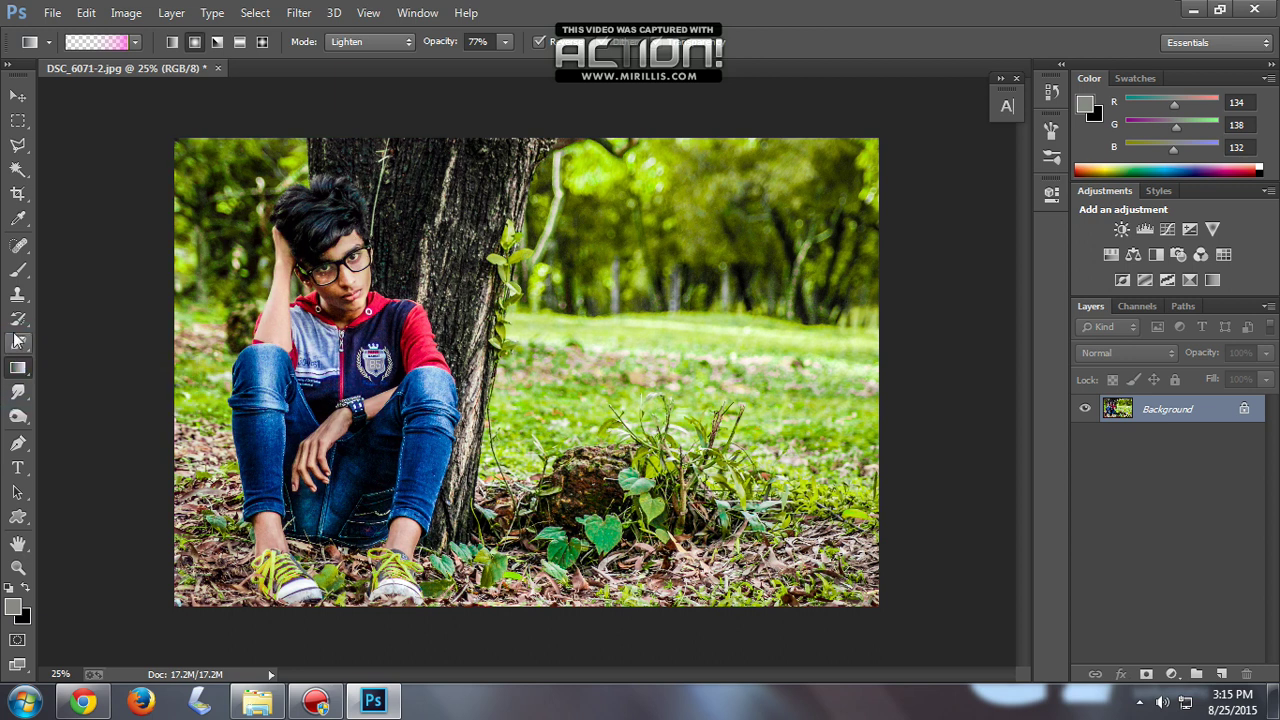
click(18, 417)
click(80, 408)
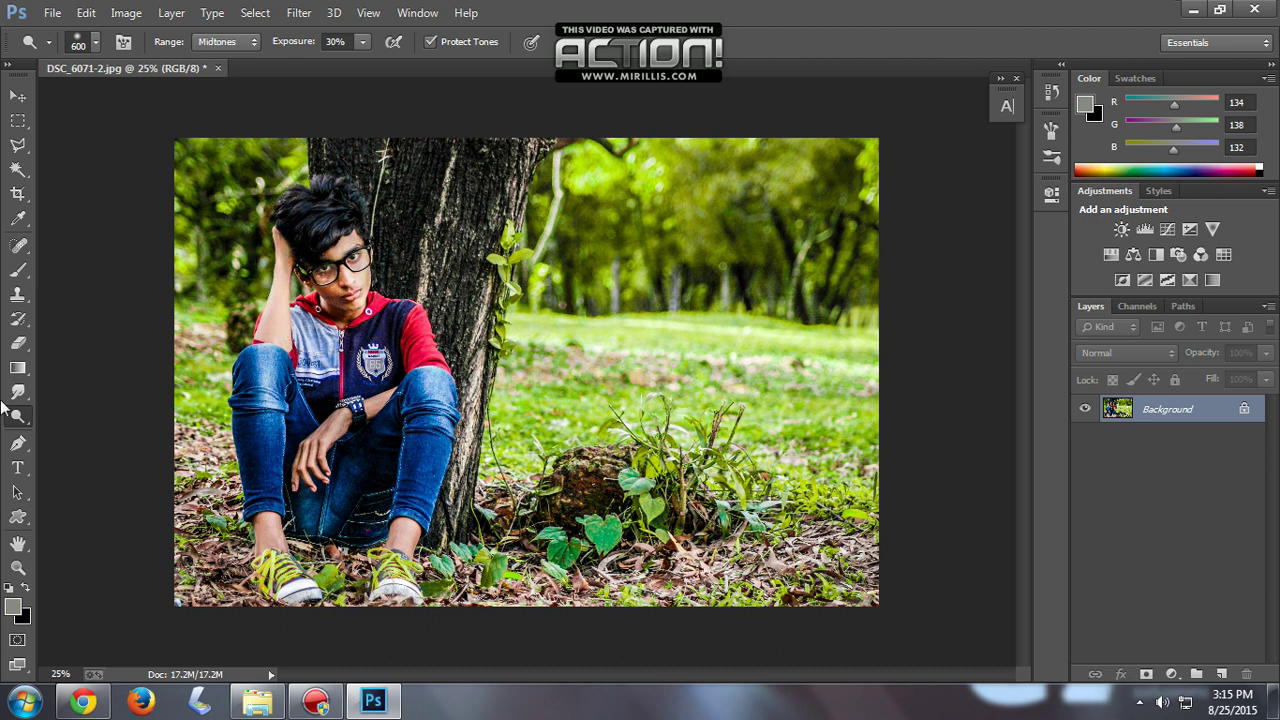
click(18, 368)
drag(601, 128, 606, 600)
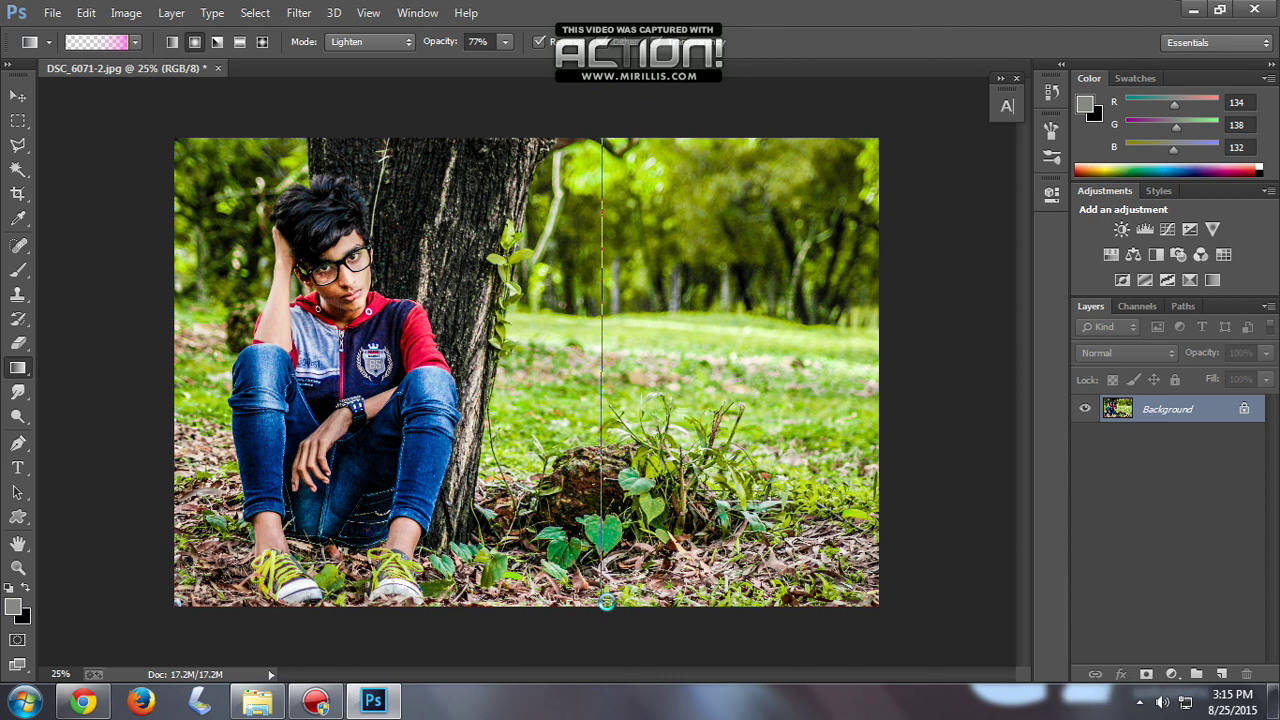
drag(606, 600, 606, 600)
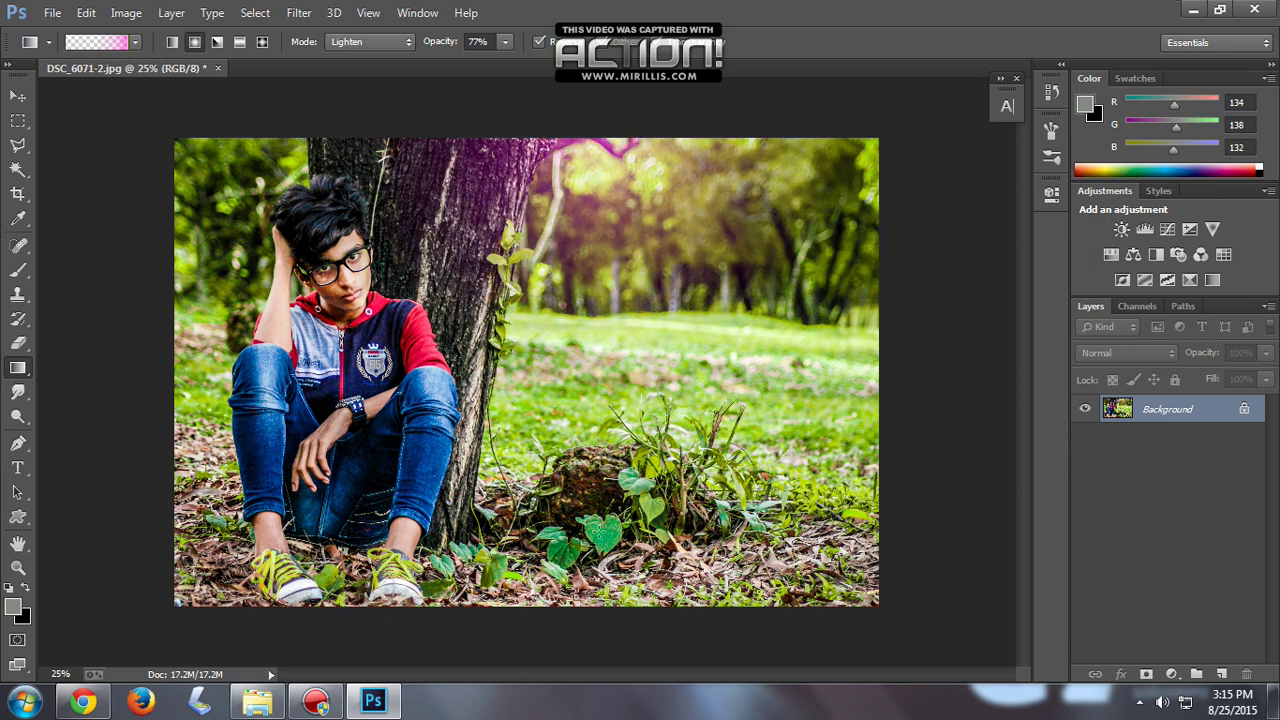
key(ctrl+z)
Lay an orange-to-transparent gradient down from the photo's top.
right_click(663, 343)
click(766, 380)
drag(601, 128, 612, 592)
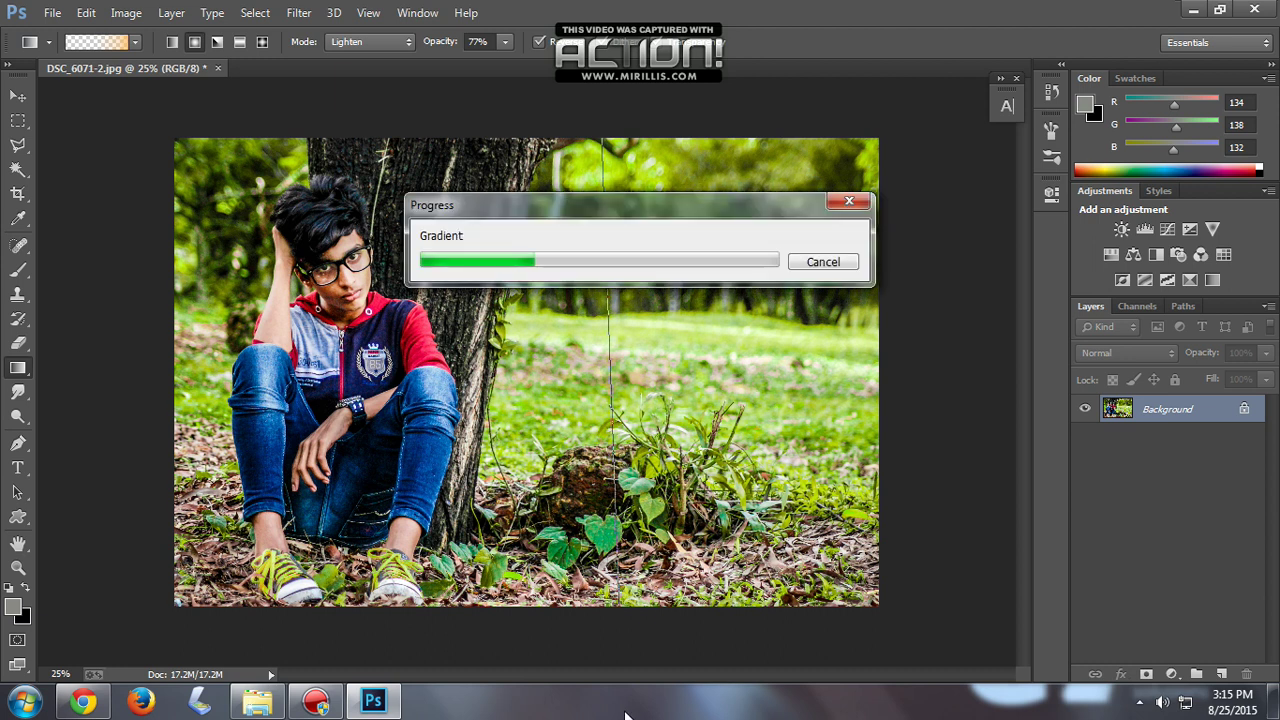
Inspect the orange light at 25–50% zoom, then add a Levels adjustment layer.
key(ctrl+minus)
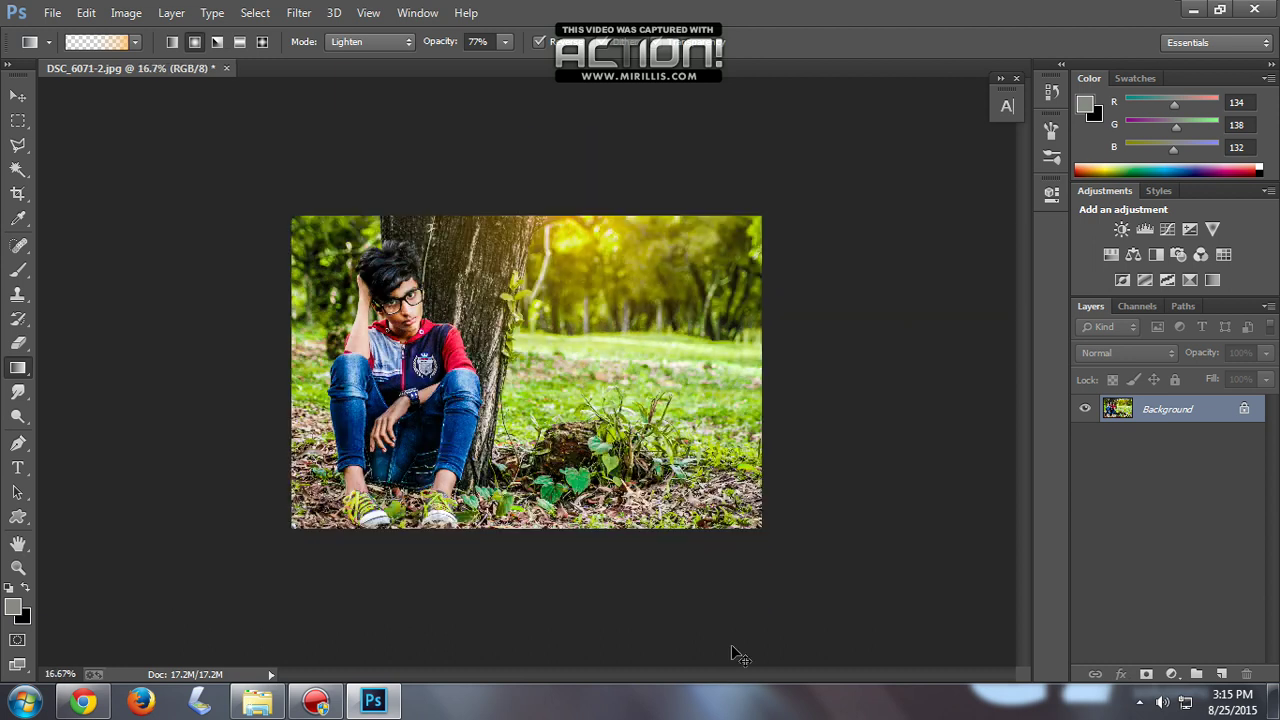
key(ctrl+plus)
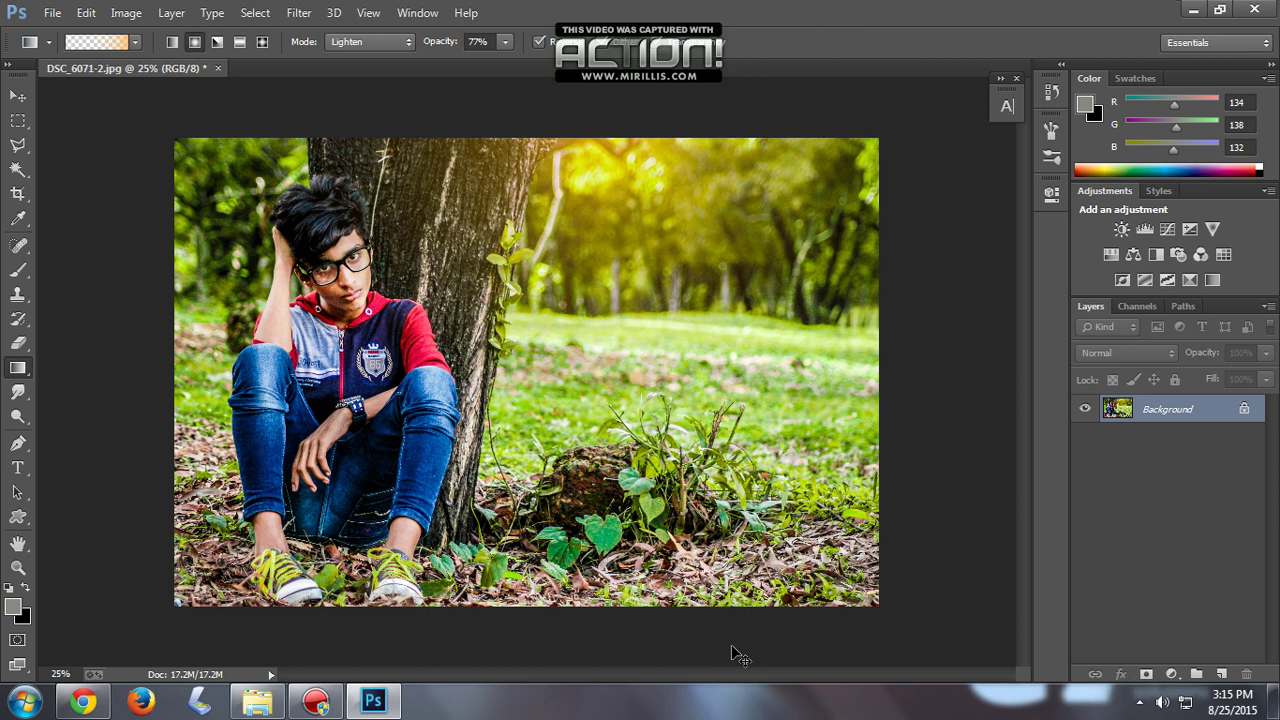
key(ctrl+plus)
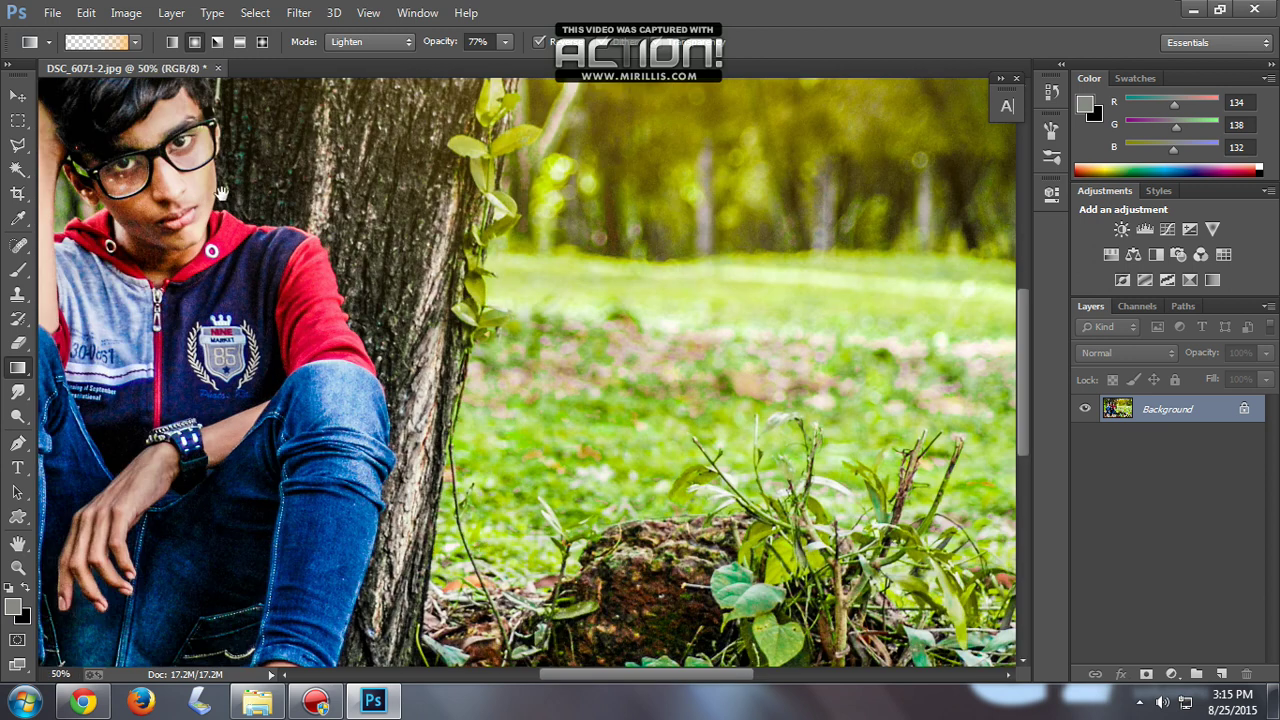
drag(365, 474, 540, 640)
drag(742, 420, 552, 285)
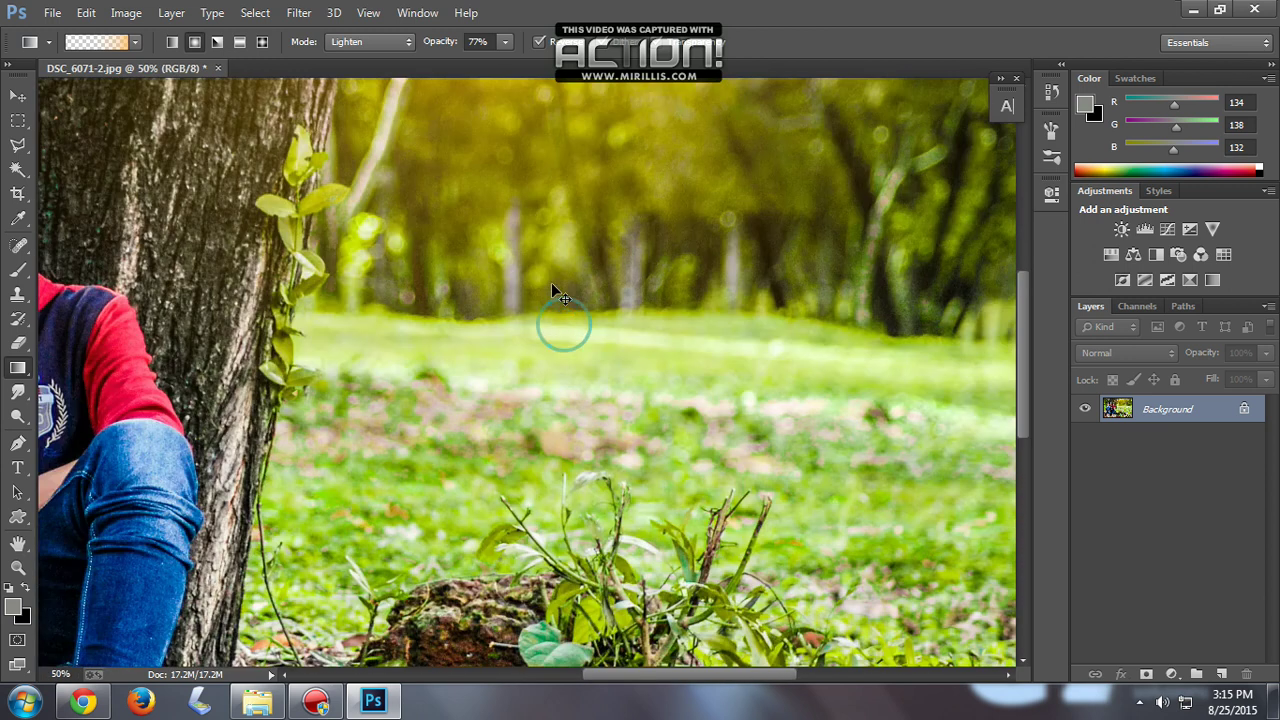
key(ctrl+minus)
key(ctrl+minus)
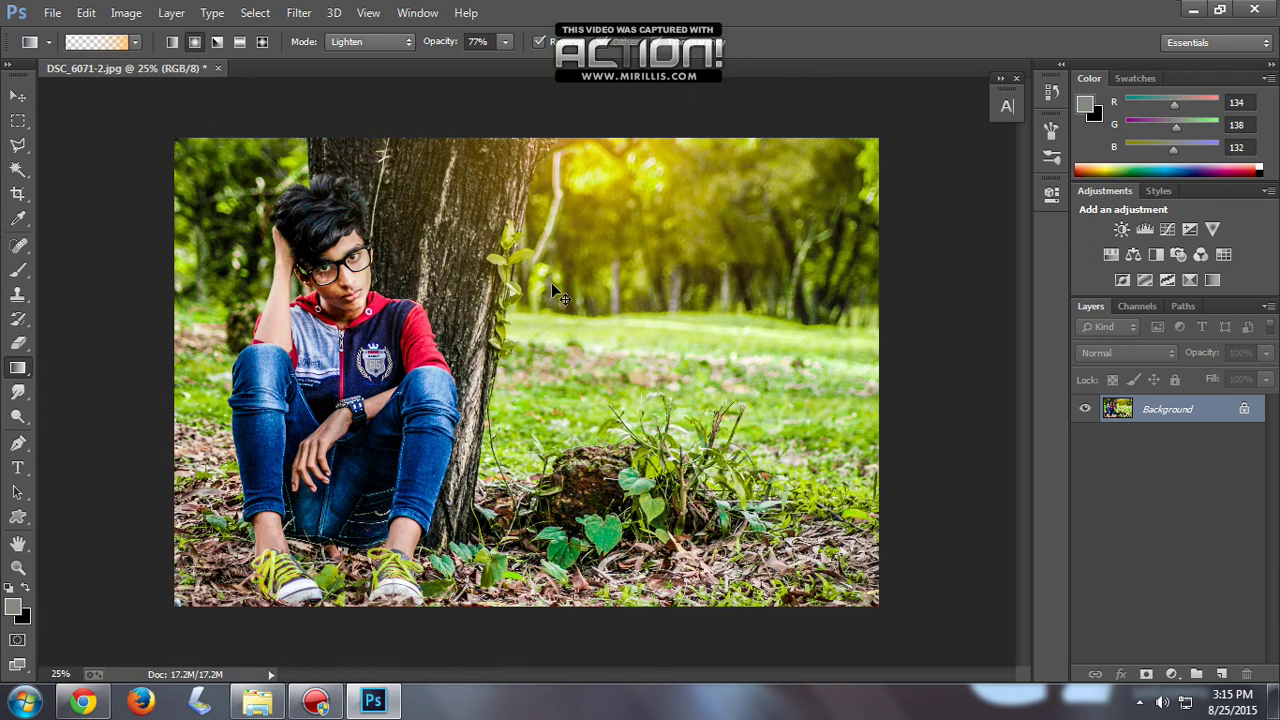
click(1134, 234)
drag(800, 375, 811, 375)
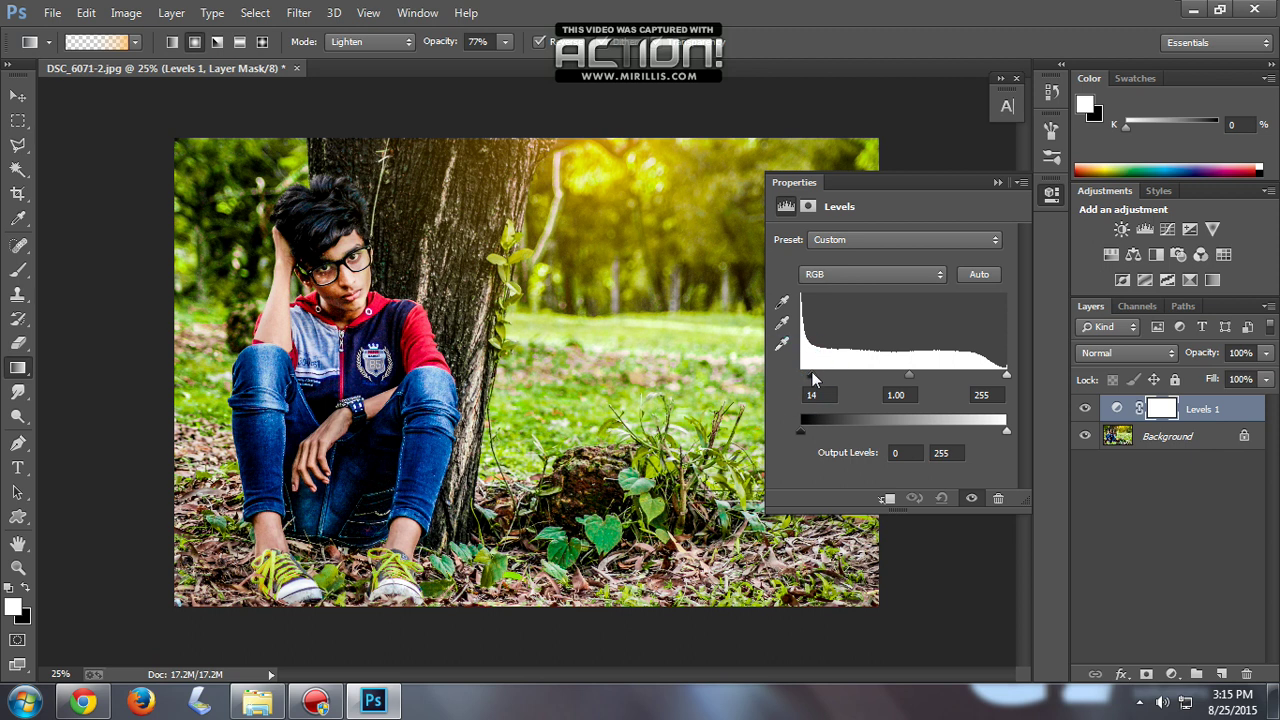
click(996, 180)
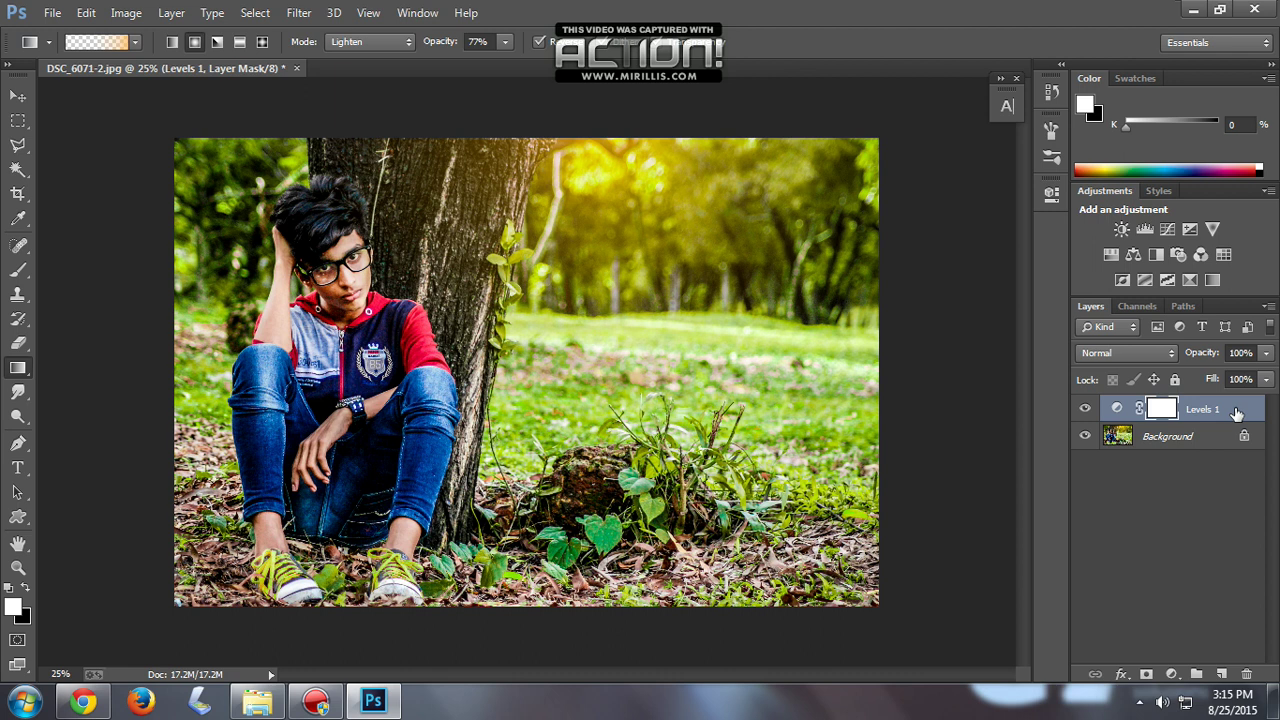
key(ctrl+e)
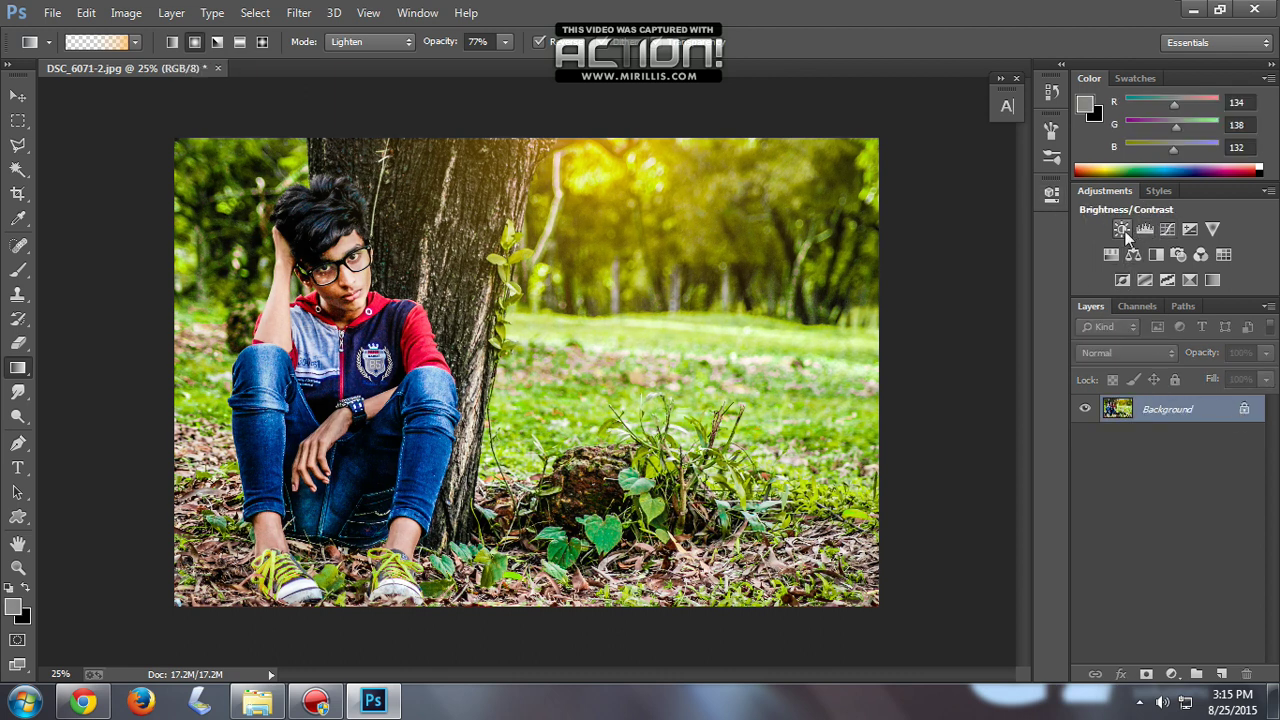
click(1123, 230)
key(shift+Up)
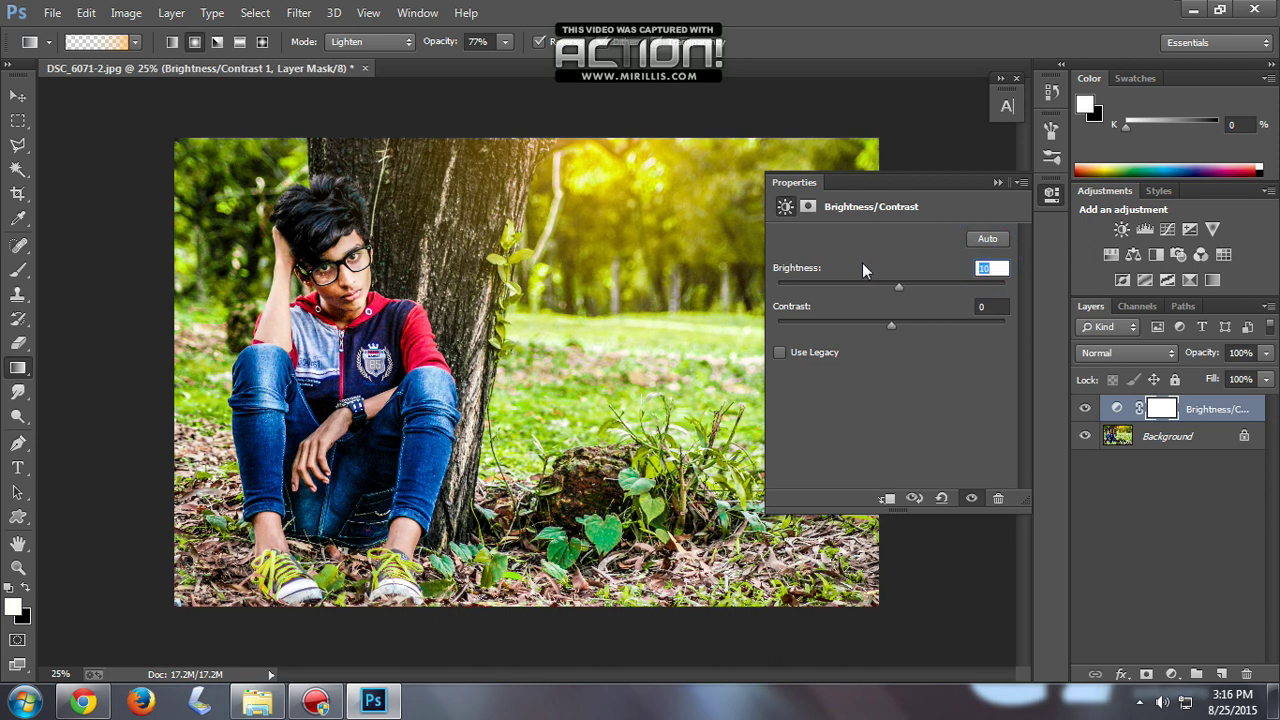
click(996, 185)
key(Delete)
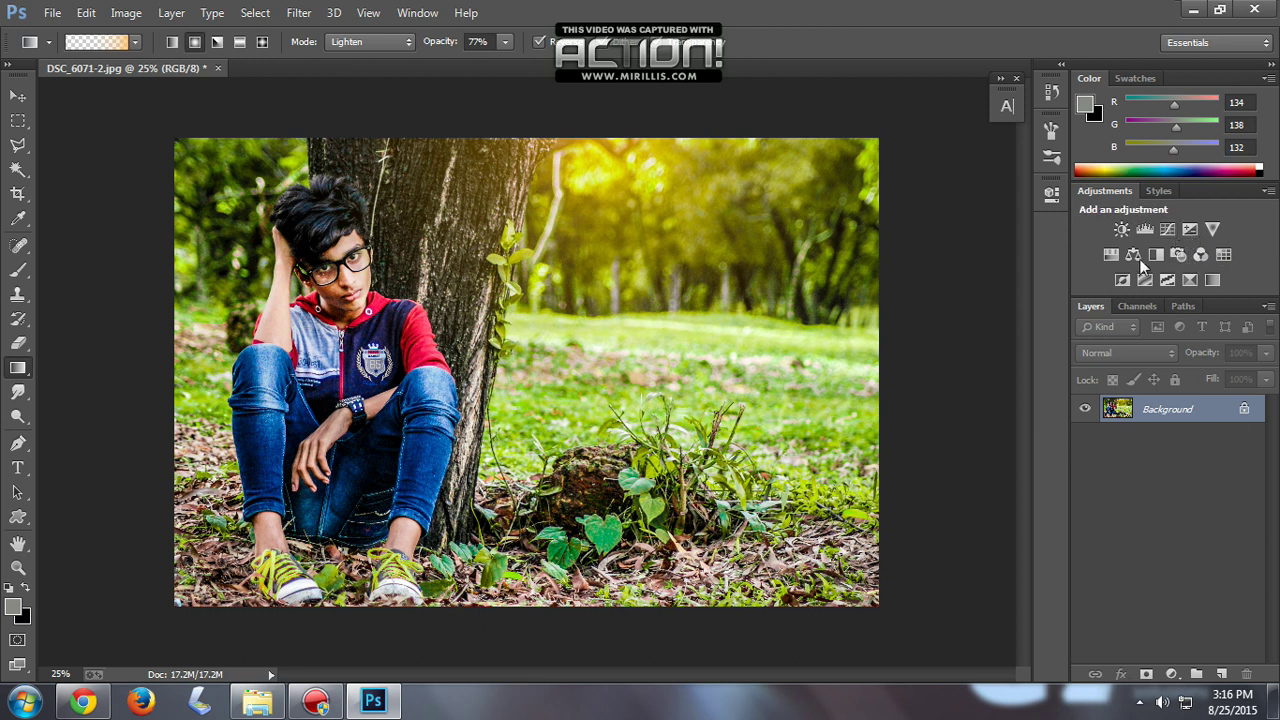
click(1133, 255)
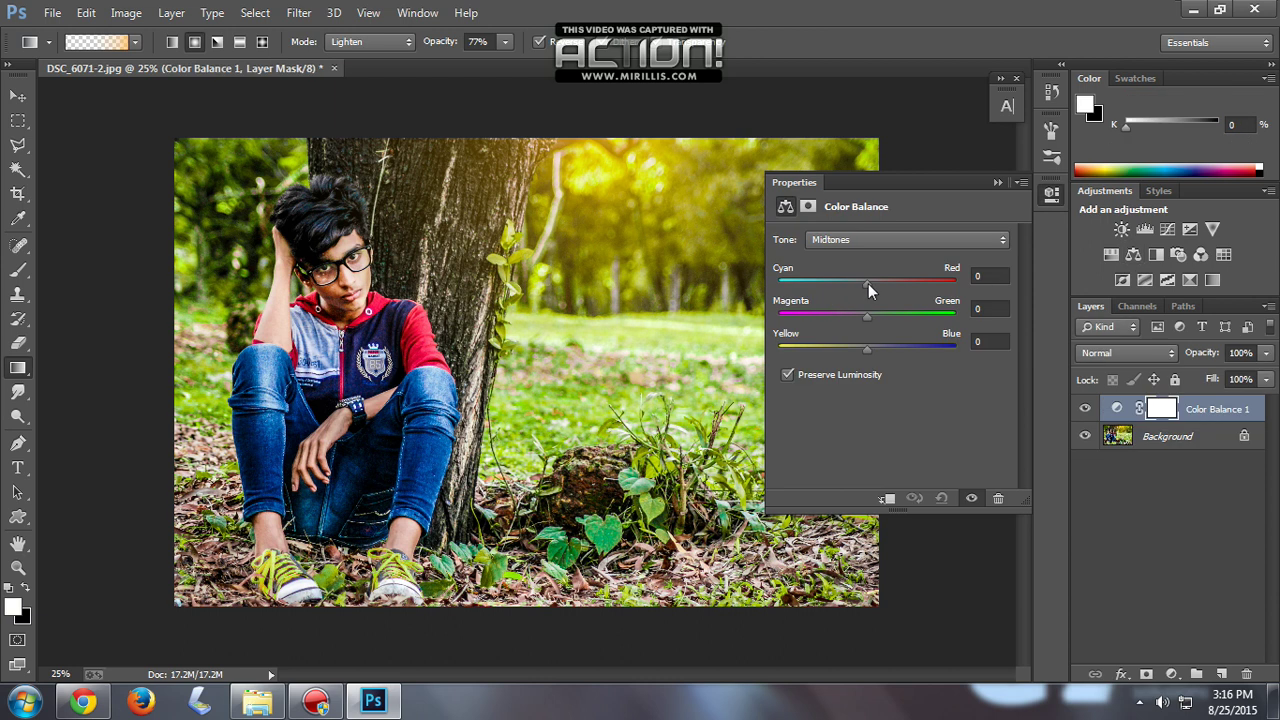
drag(868, 283, 845, 287)
mouse_move(845, 287)
mouse_down()
mouse_move(897, 292)
mouse_move(829, 316)
mouse_up()
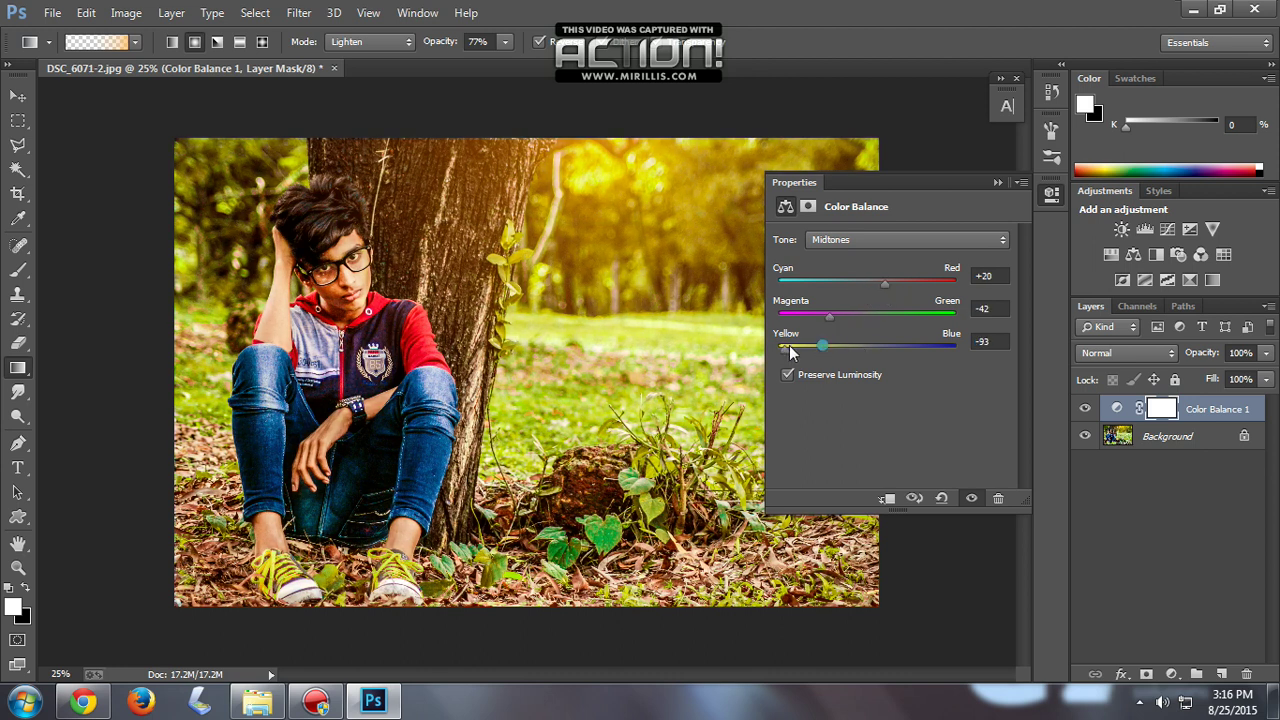
drag(815, 350, 889, 347)
click(993, 182)
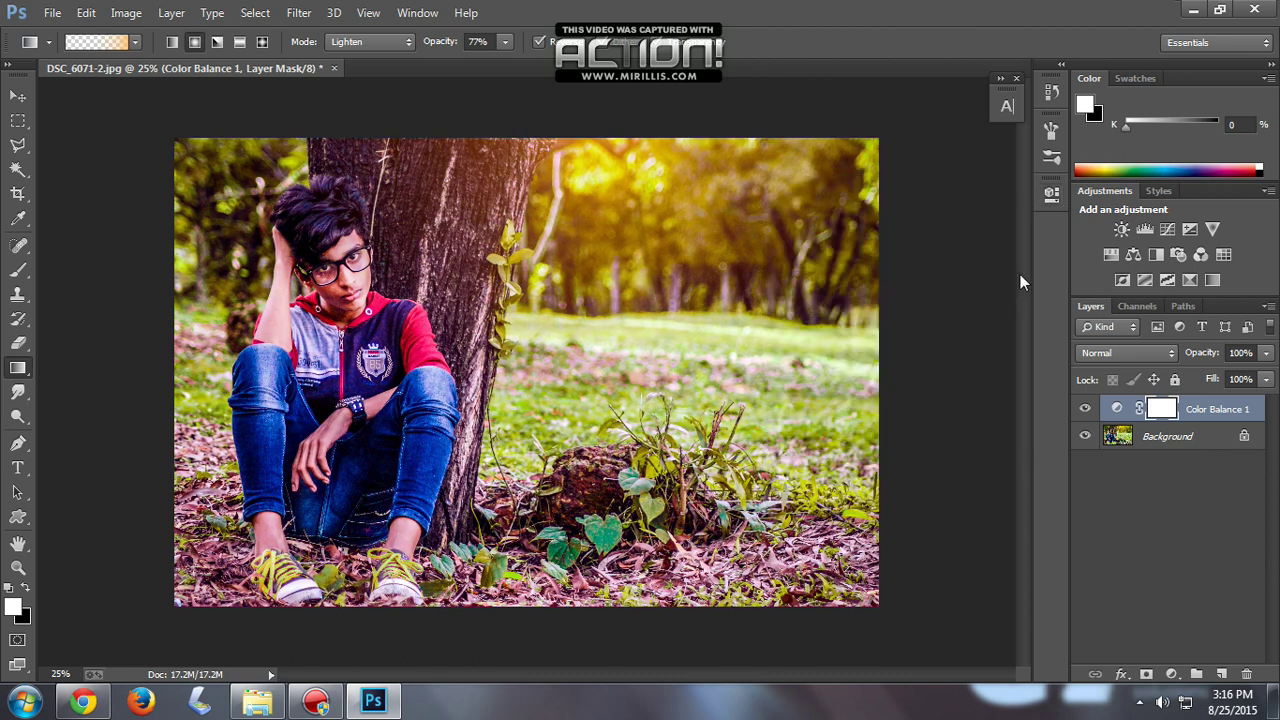
key(Delete)
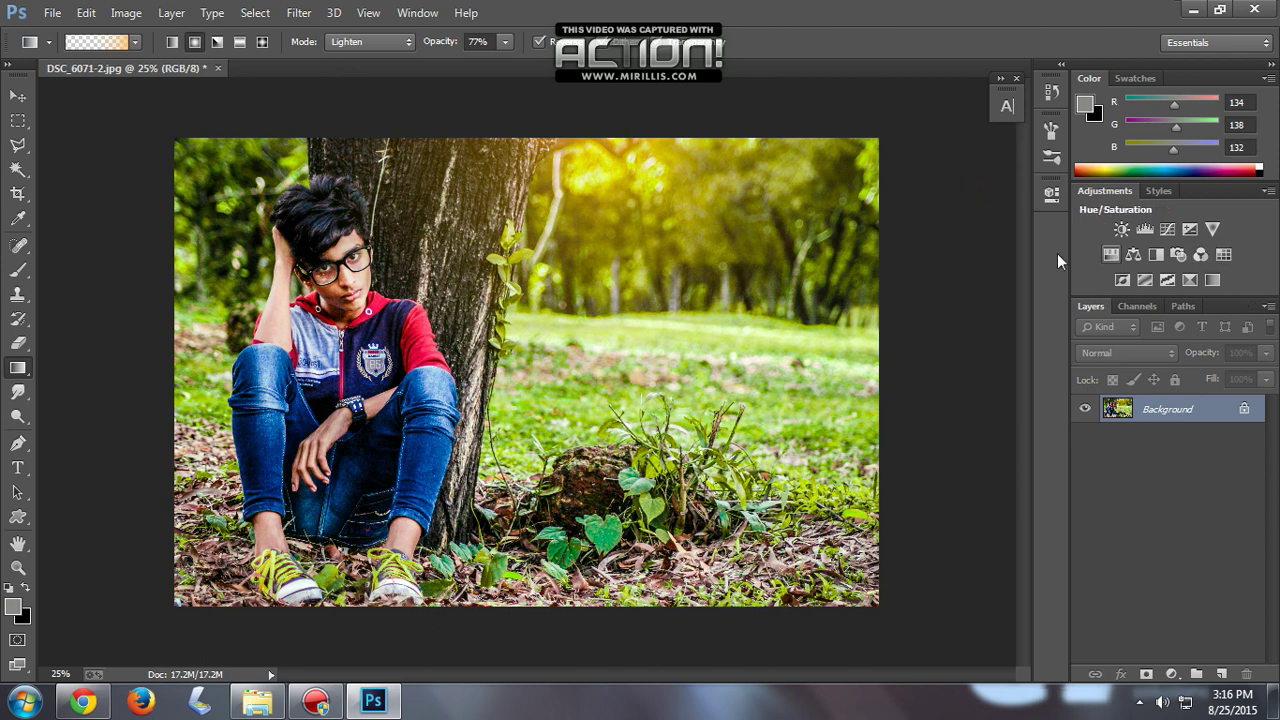
Select the Dodge tool (Highlights, 76% exposure) and size its brush to 1000 px.
click(1143, 562)
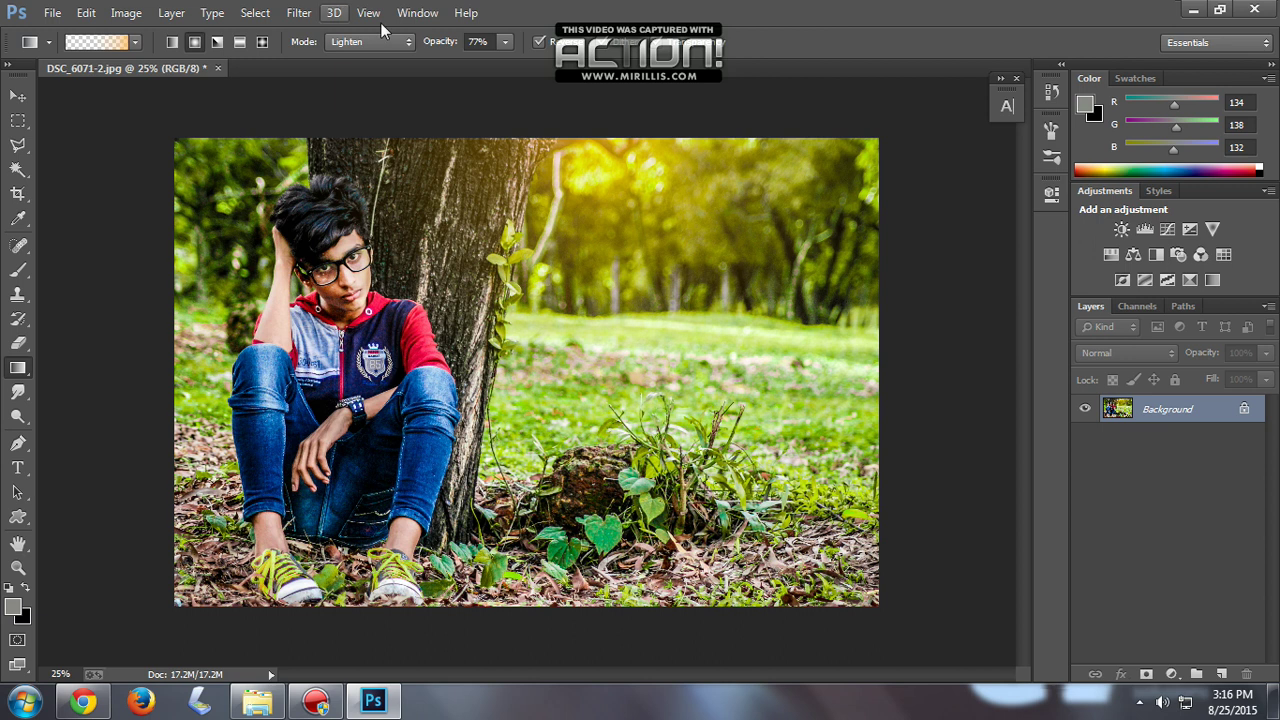
click(18, 416)
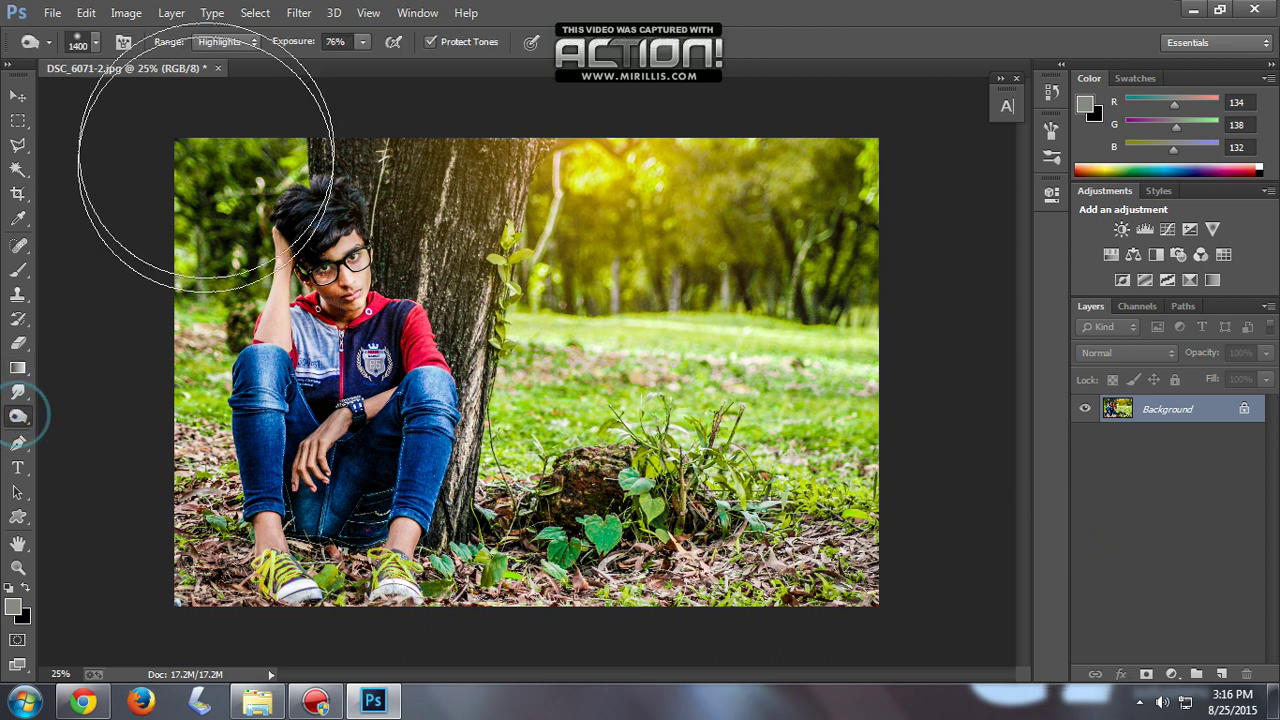
key(bracketleft)
key(bracketleft)
key(bracketleft)
key(bracketright)
key(bracketright)
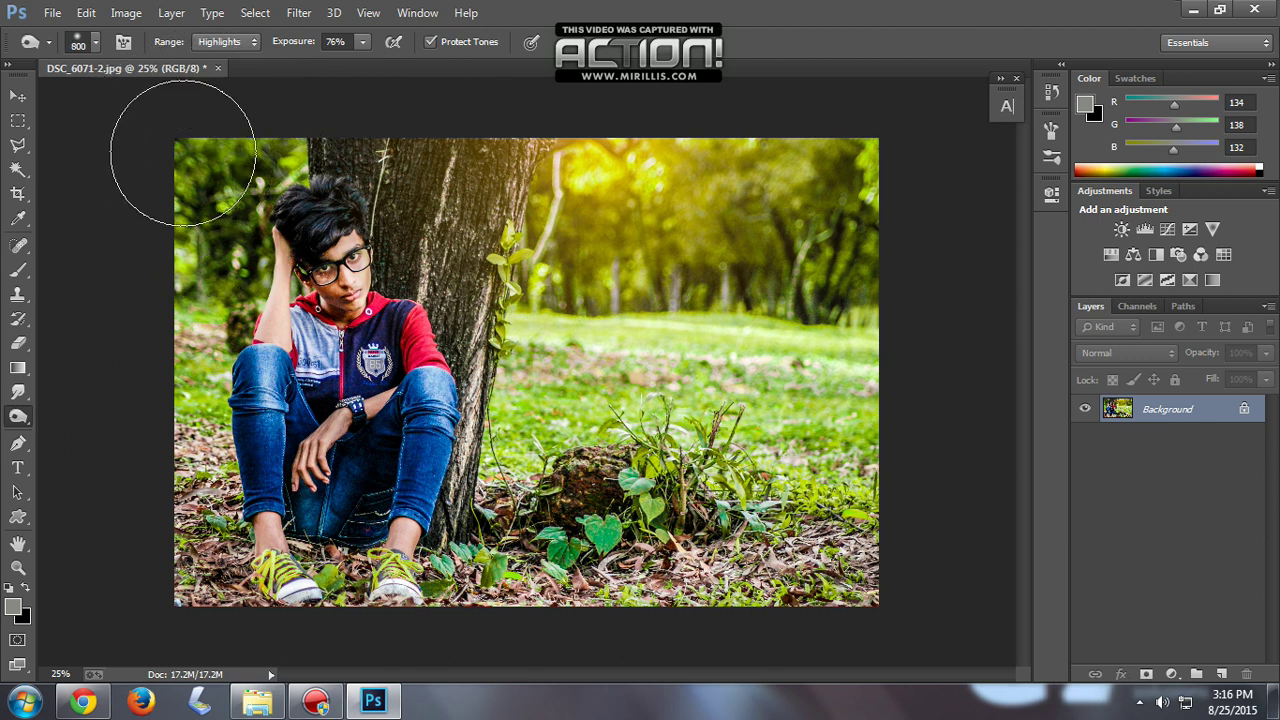
key(bracketleft)
key(bracketleft)
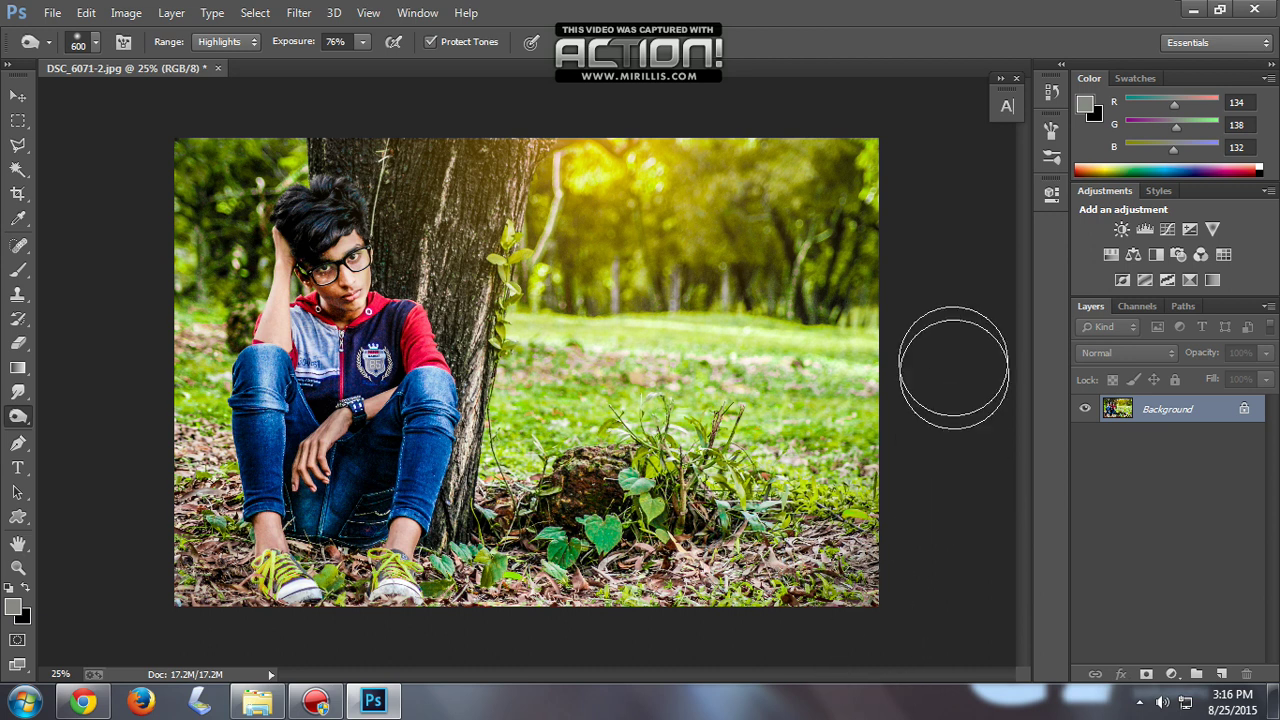
key(bracketright)
key(bracketright)
key(bracketright)
key(bracketright)
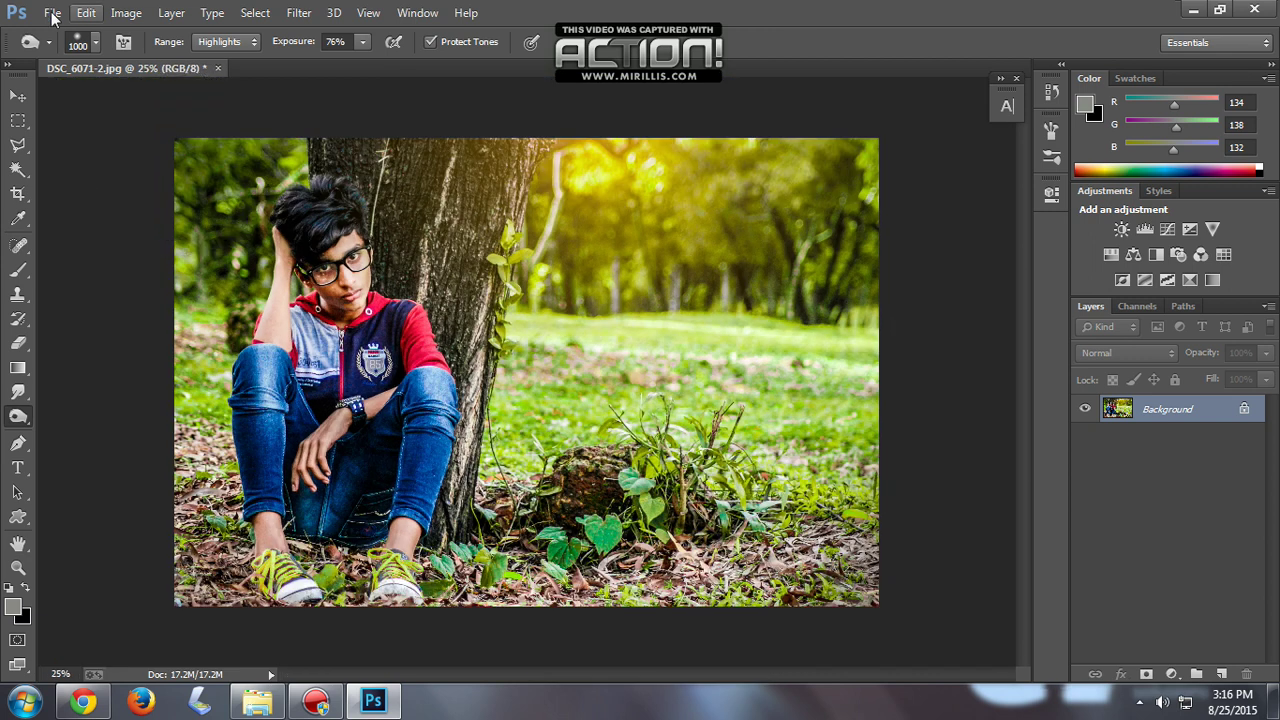
Dodge the sunlit foliage with a few brush clicks.
click(52, 12)
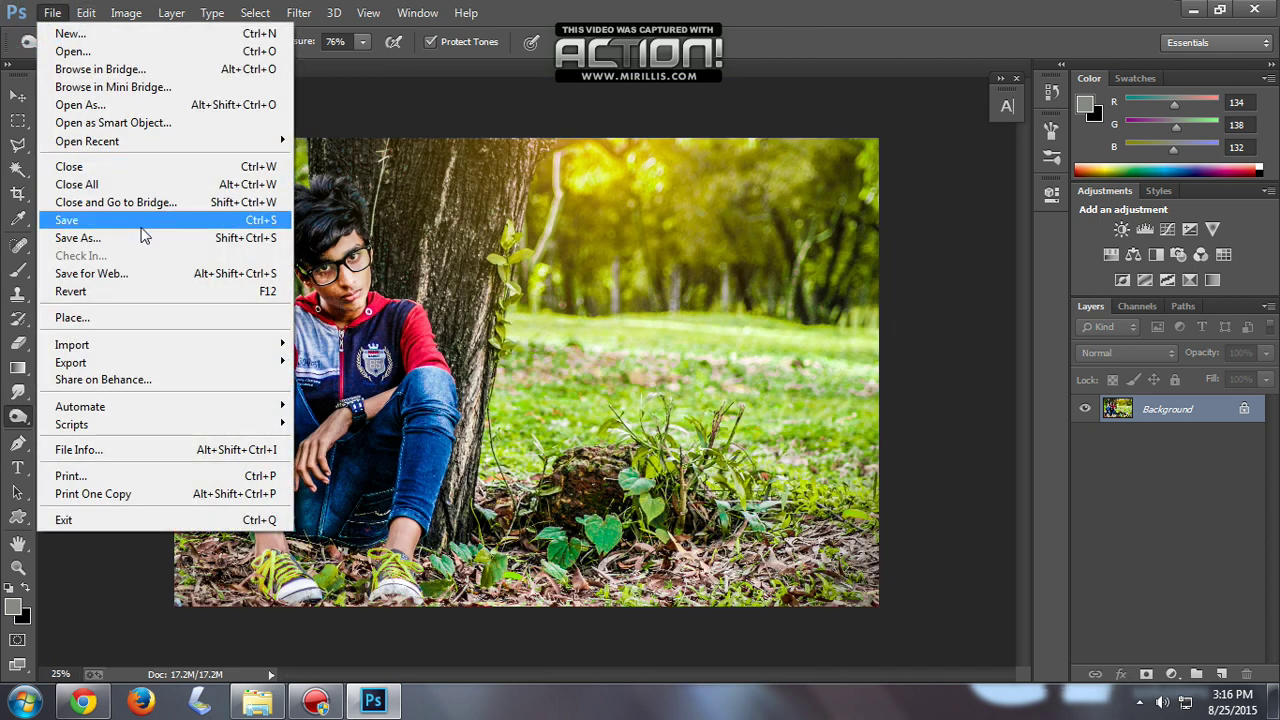
click(136, 237)
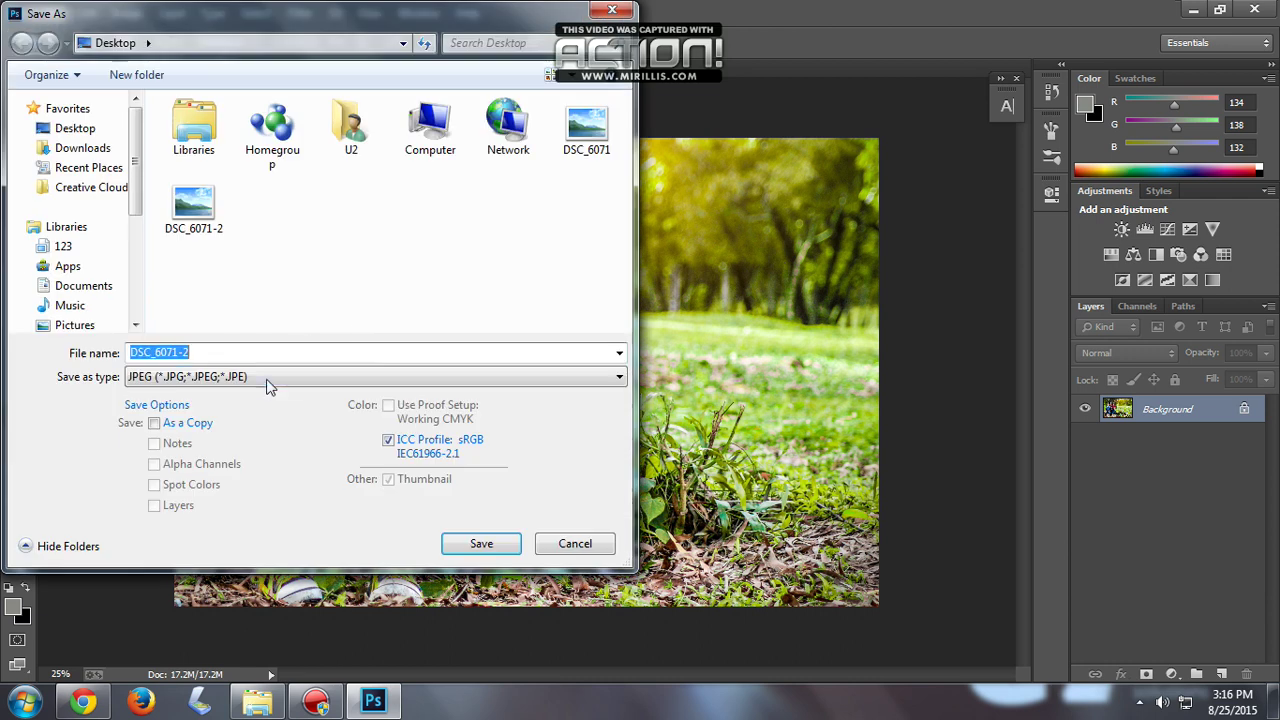
click(267, 387)
click(314, 286)
click(585, 544)
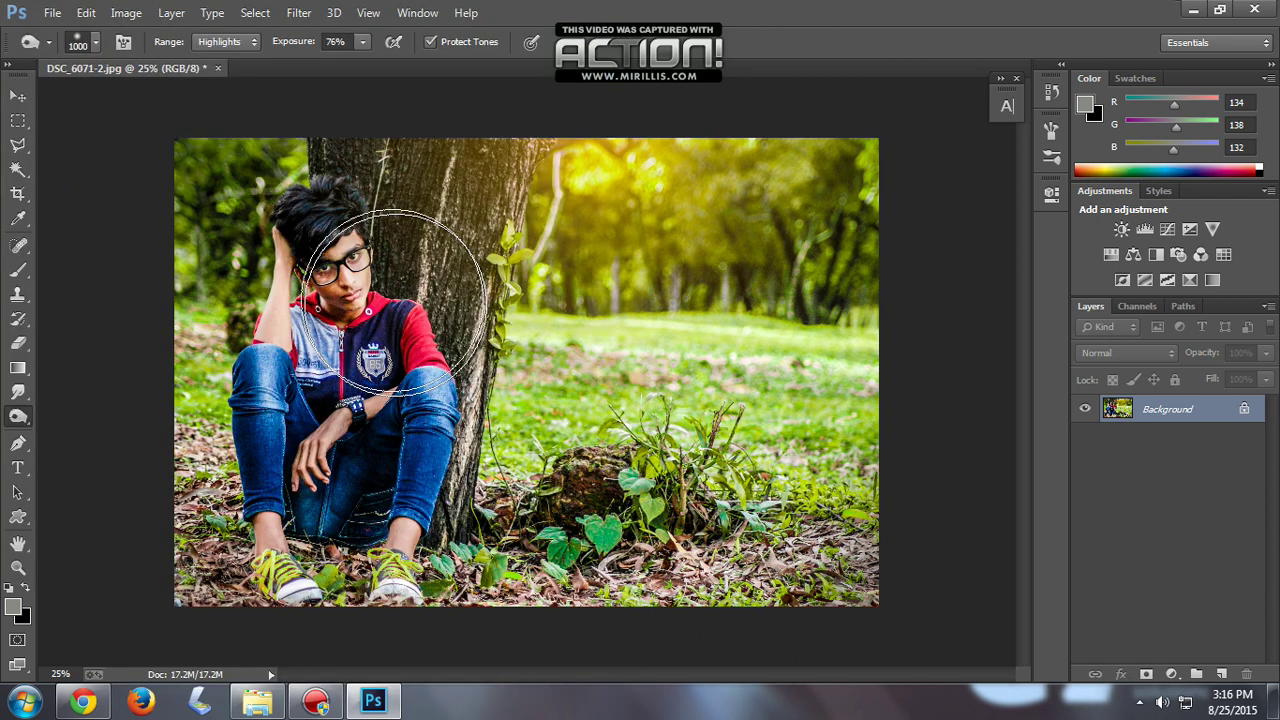
click(52, 13)
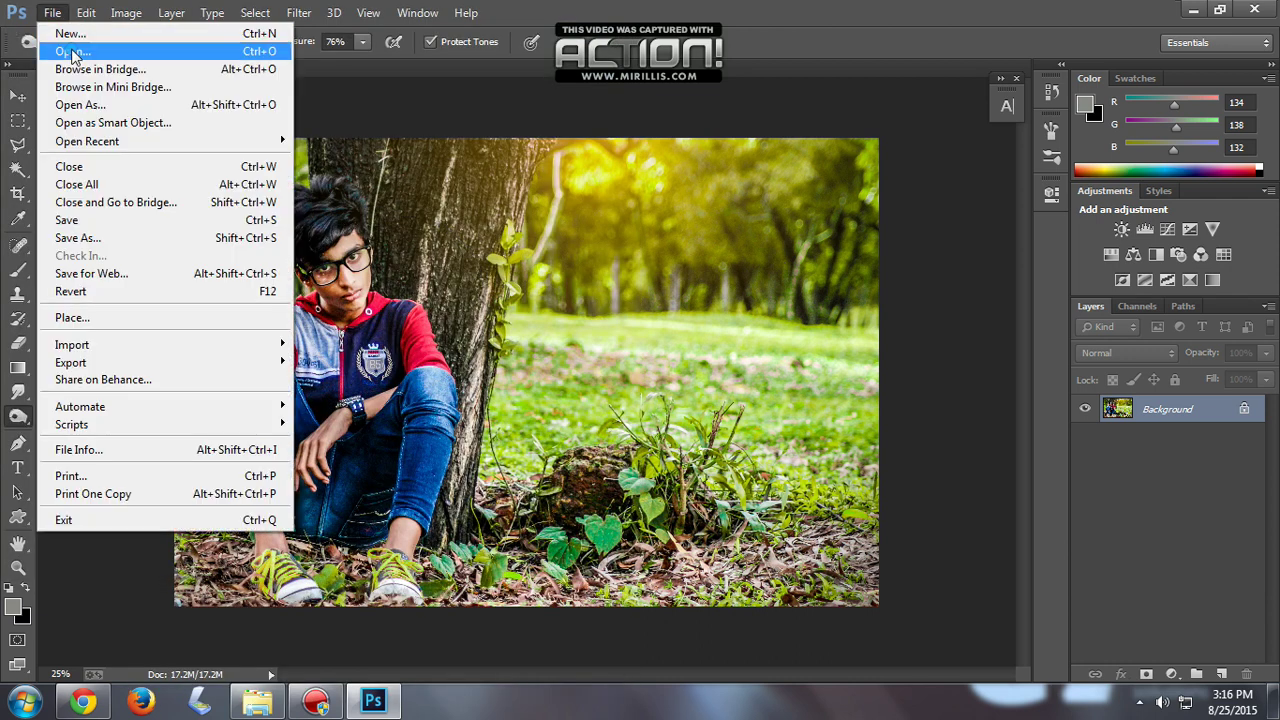
In the Open dialog, browse Local Disk (D:) and refresh so the USB drive appears.
click(70, 51)
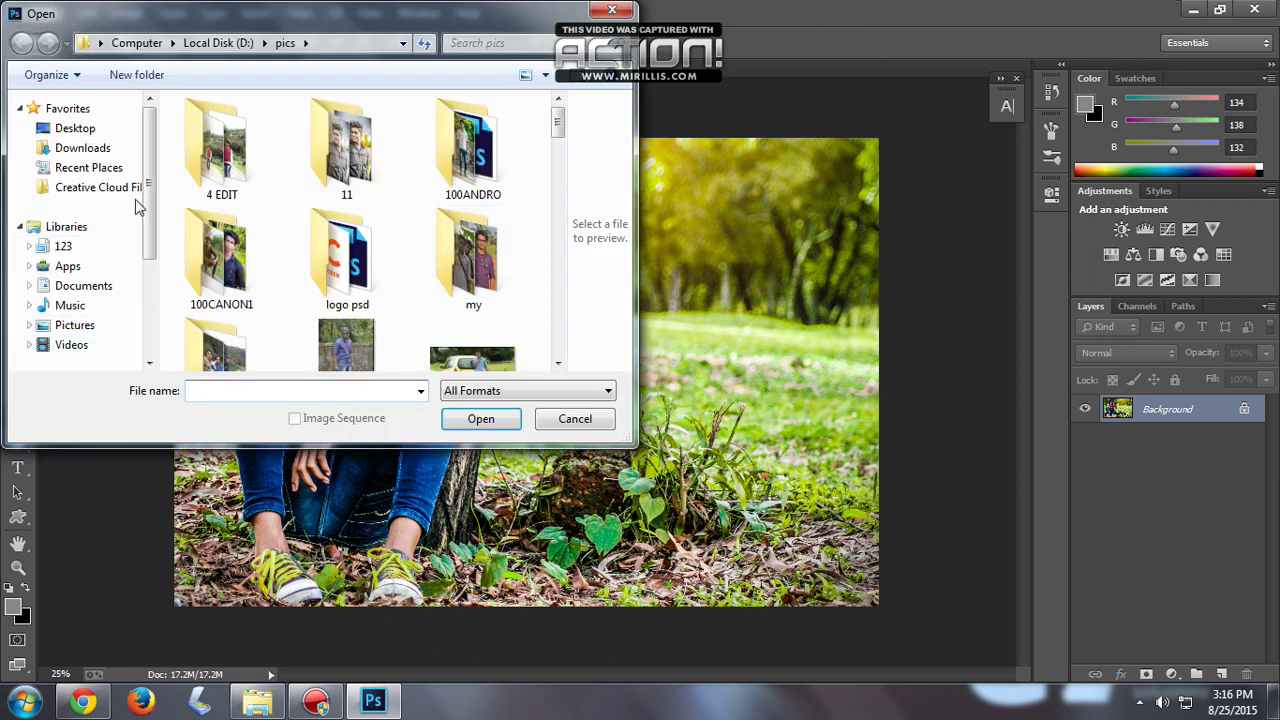
scroll(140, 200, down, 3)
click(110, 297)
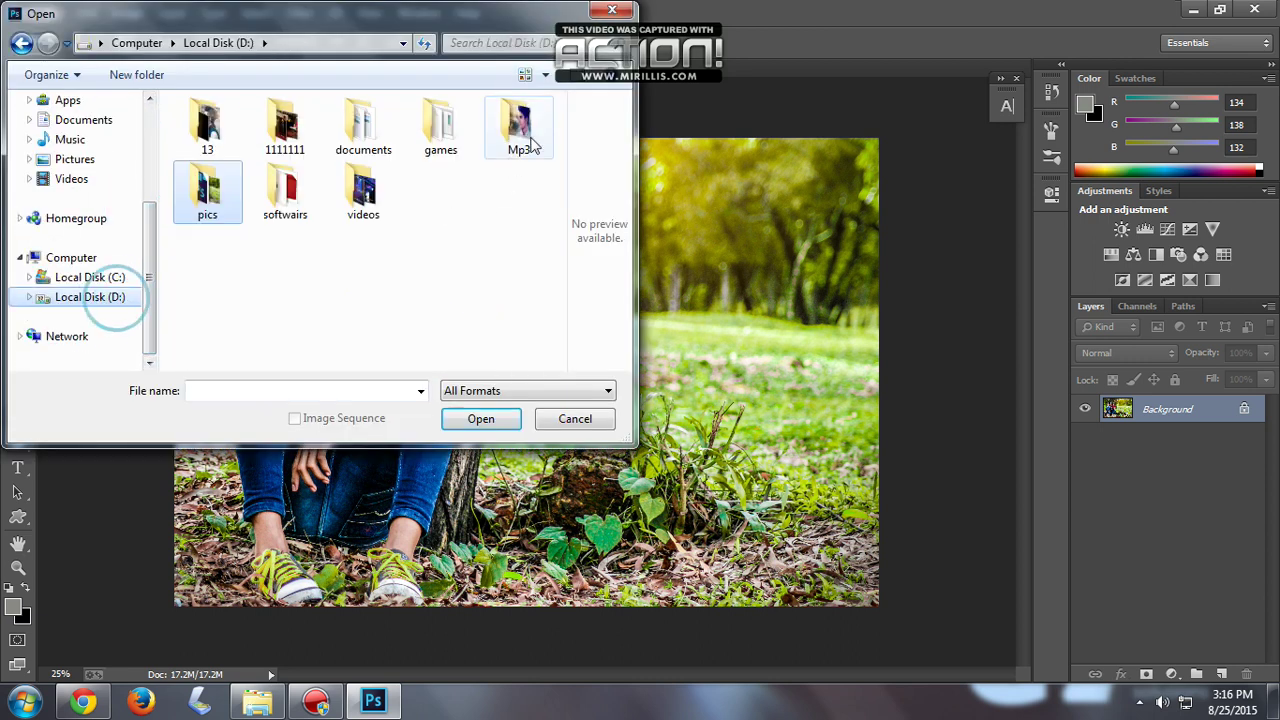
click(506, 214)
right_click(534, 289)
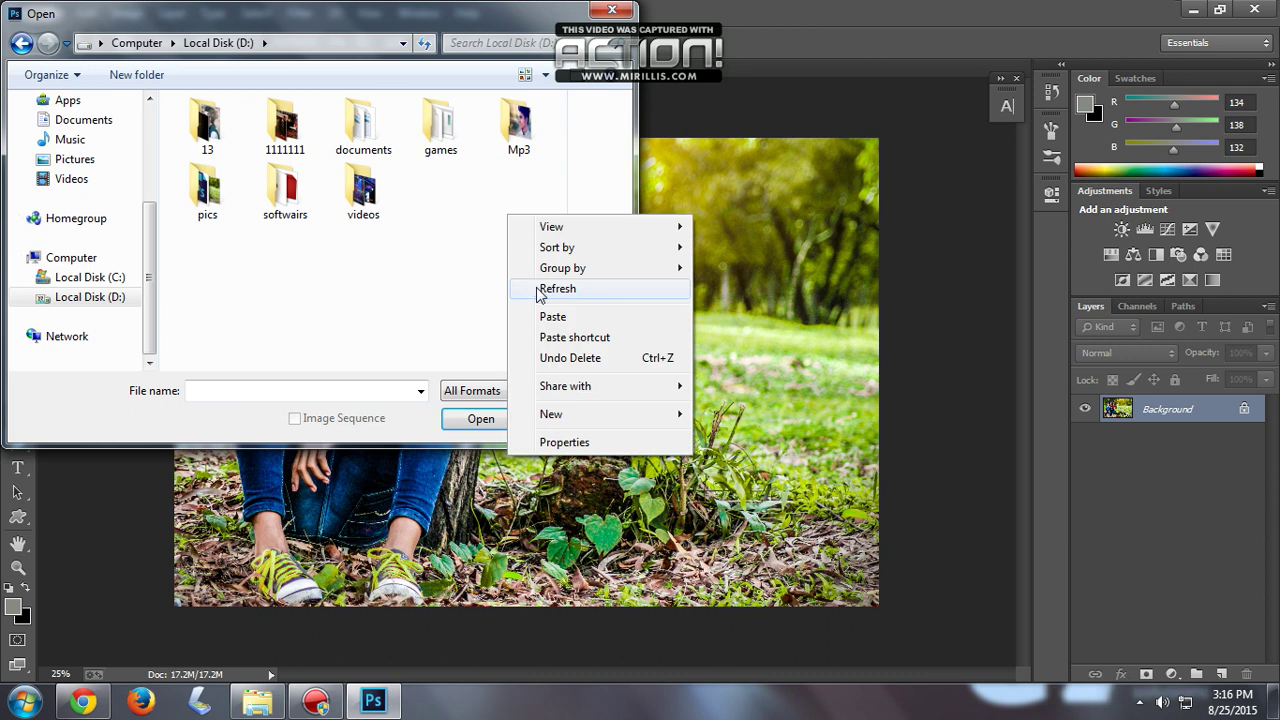
click(556, 289)
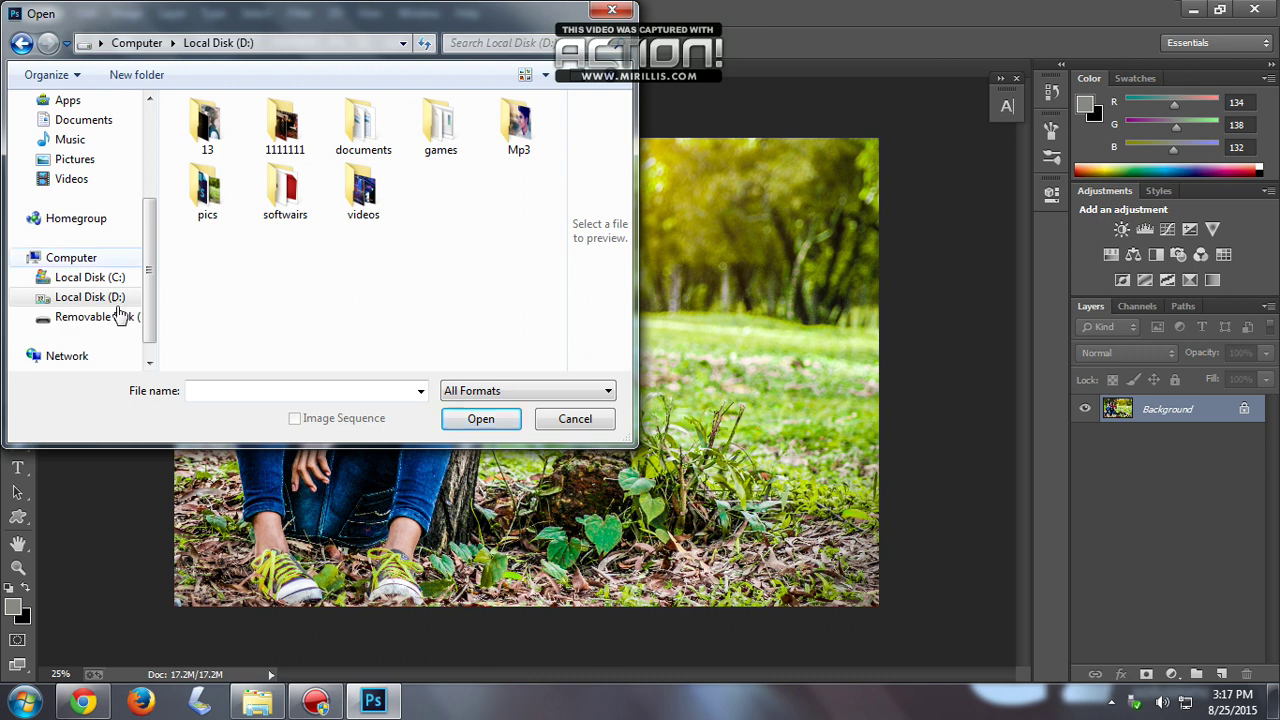
Go to the removable disk's psd folder and open NEW LOGO.
click(110, 318)
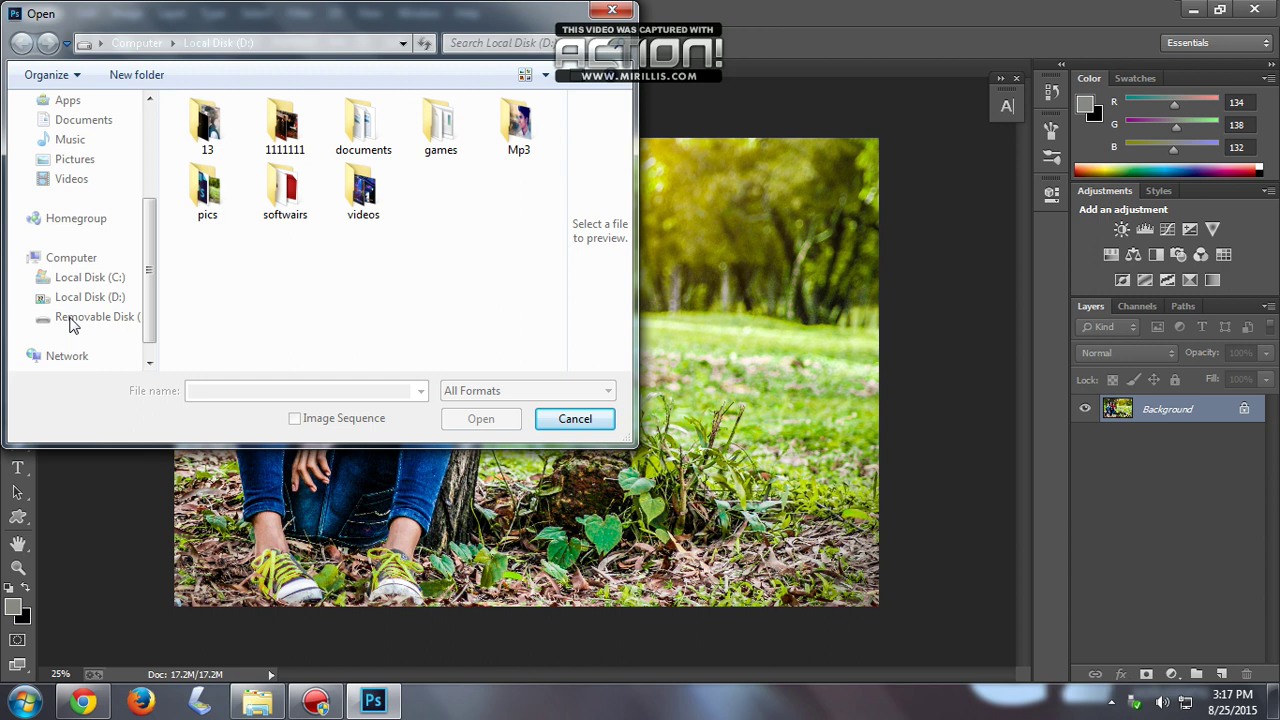
click(85, 316)
click(152, 304)
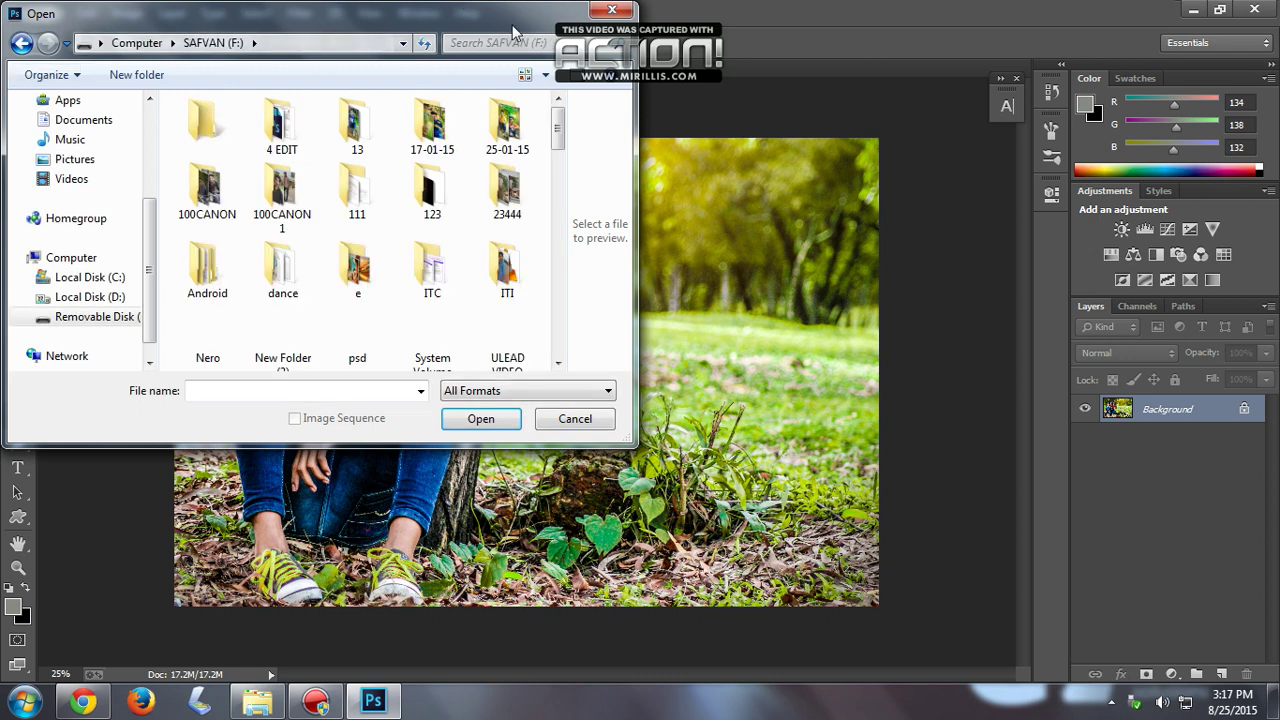
drag(557, 140, 566, 337)
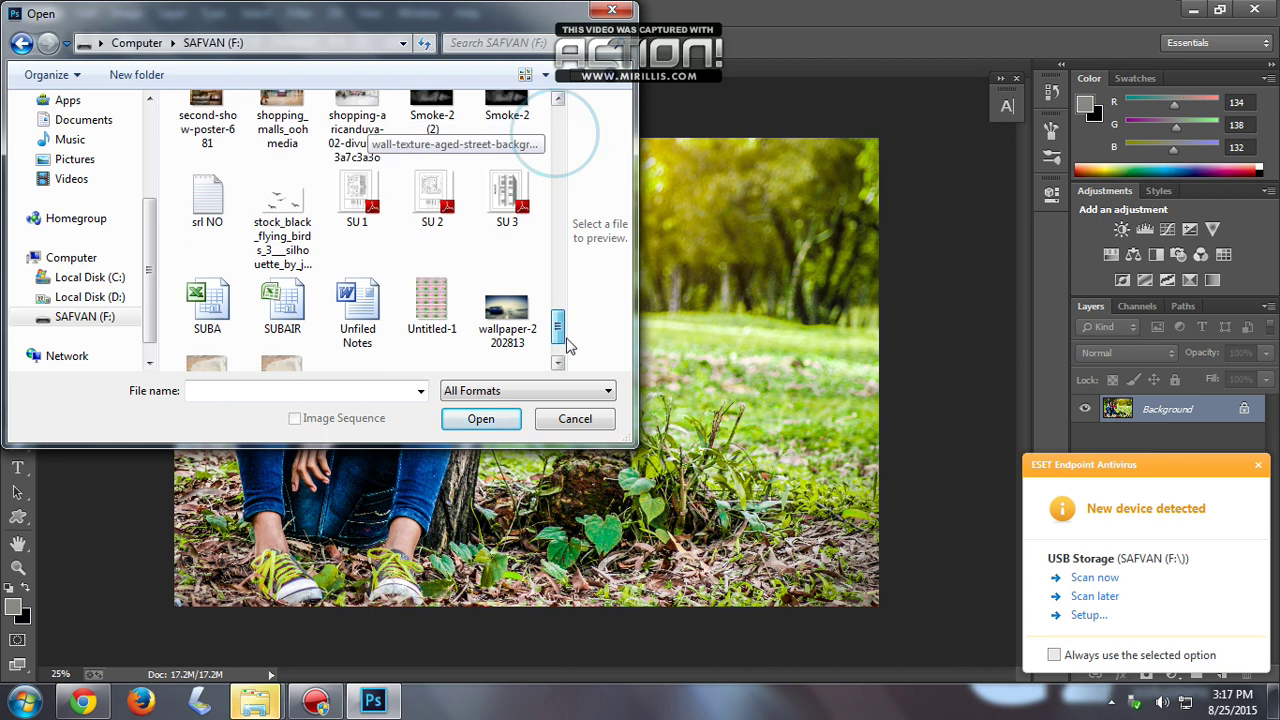
drag(566, 343, 566, 140)
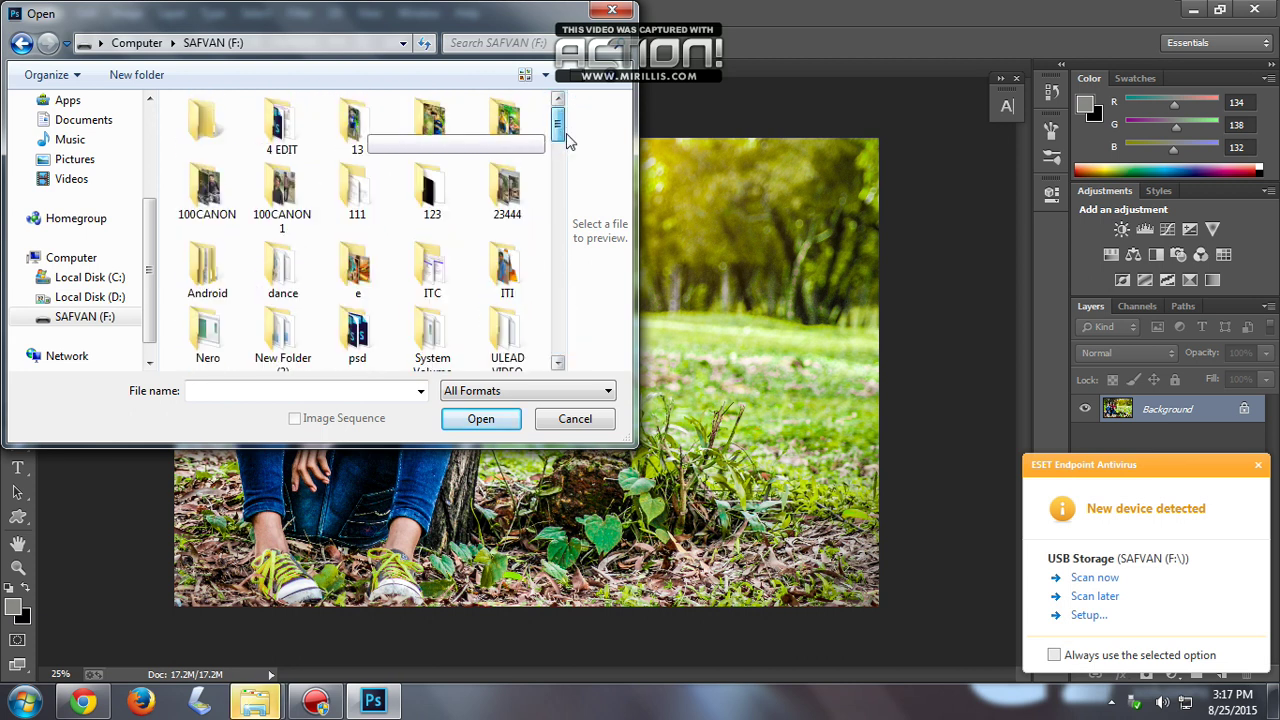
click(358, 325)
double_click(365, 298)
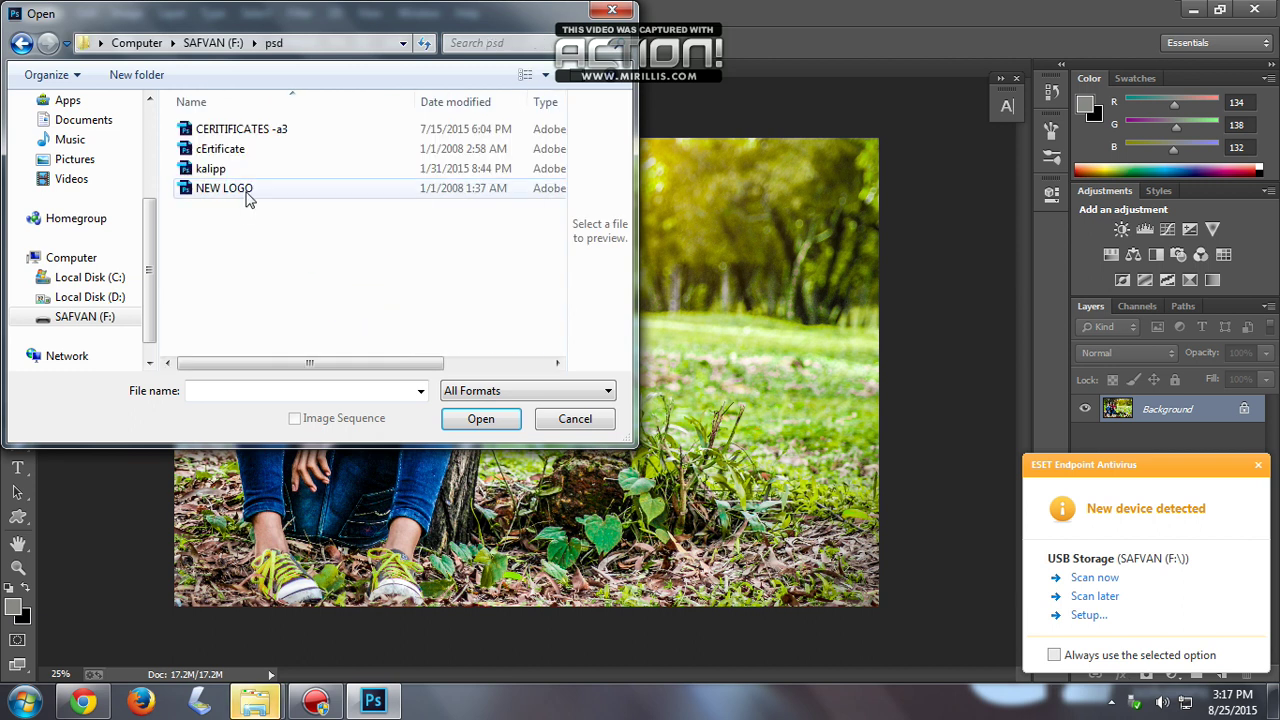
click(245, 190)
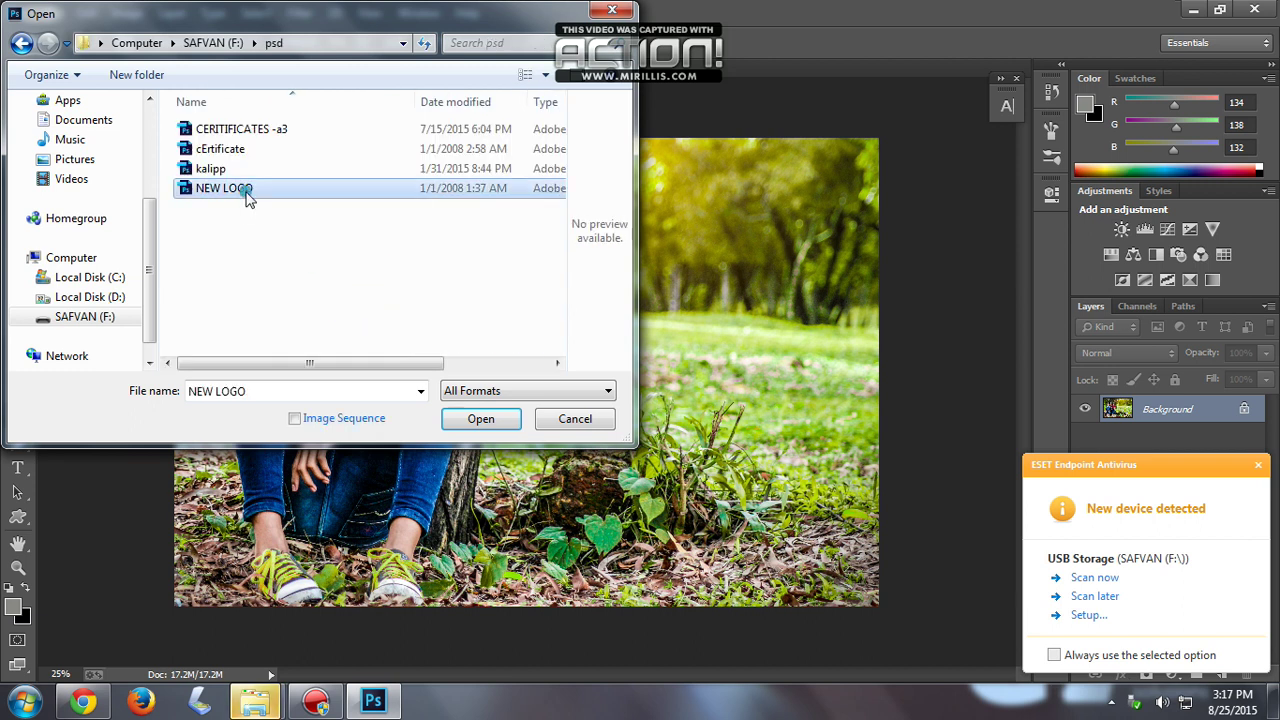
click(490, 421)
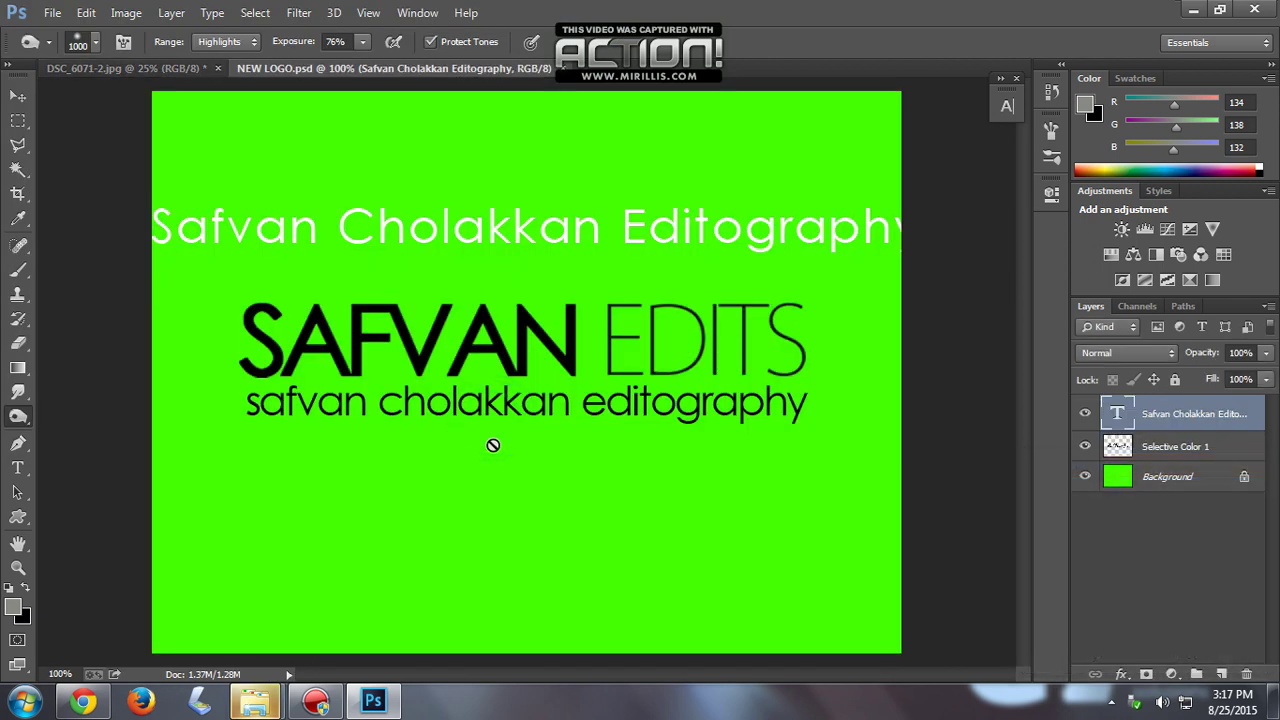
Move the SAFVAN EDITS logo into the portrait and shrink it to about 85%.
key(v)
mouse_move(410, 345)
mouse_down()
mouse_move(197, 78)
mouse_move(791, 186)
mouse_move(775, 176)
mouse_up()
key(ctrl+t)
drag(870, 183, 820, 158)
key(Return)
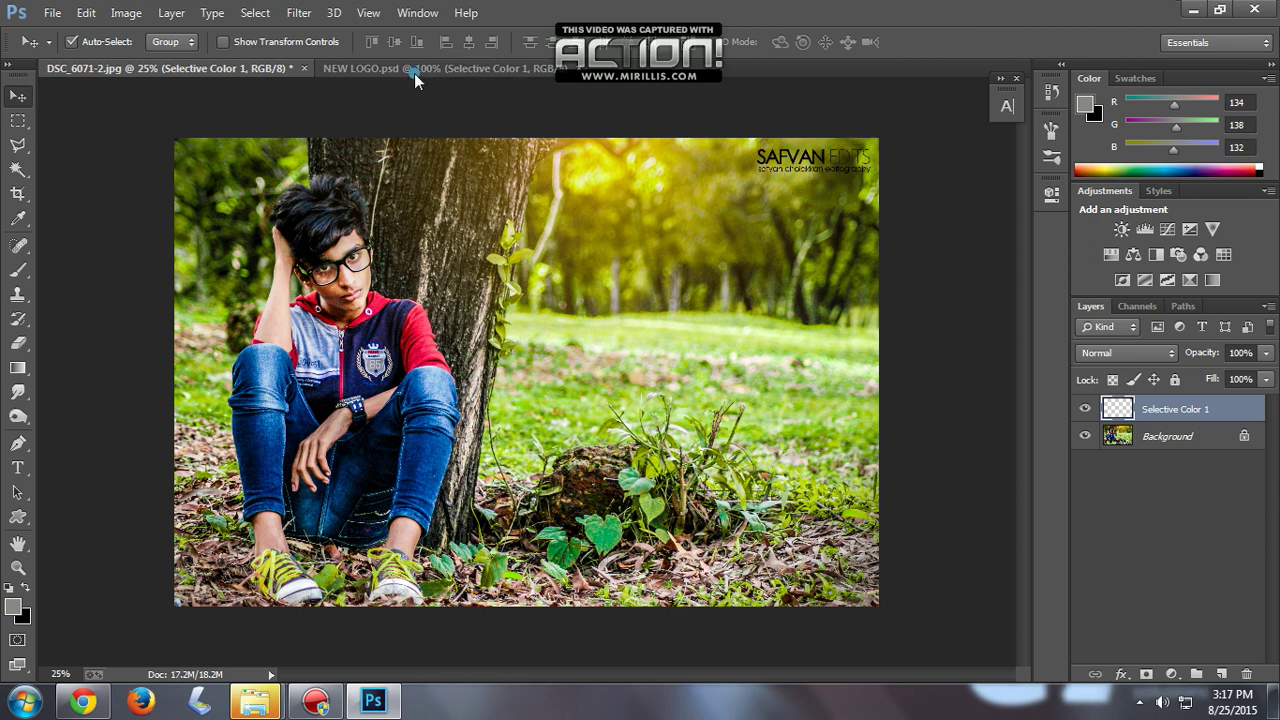
Bring the NEW LOGO text layer onto the photo and shrink it to about 68%.
click(414, 68)
drag(481, 237, 293, 558)
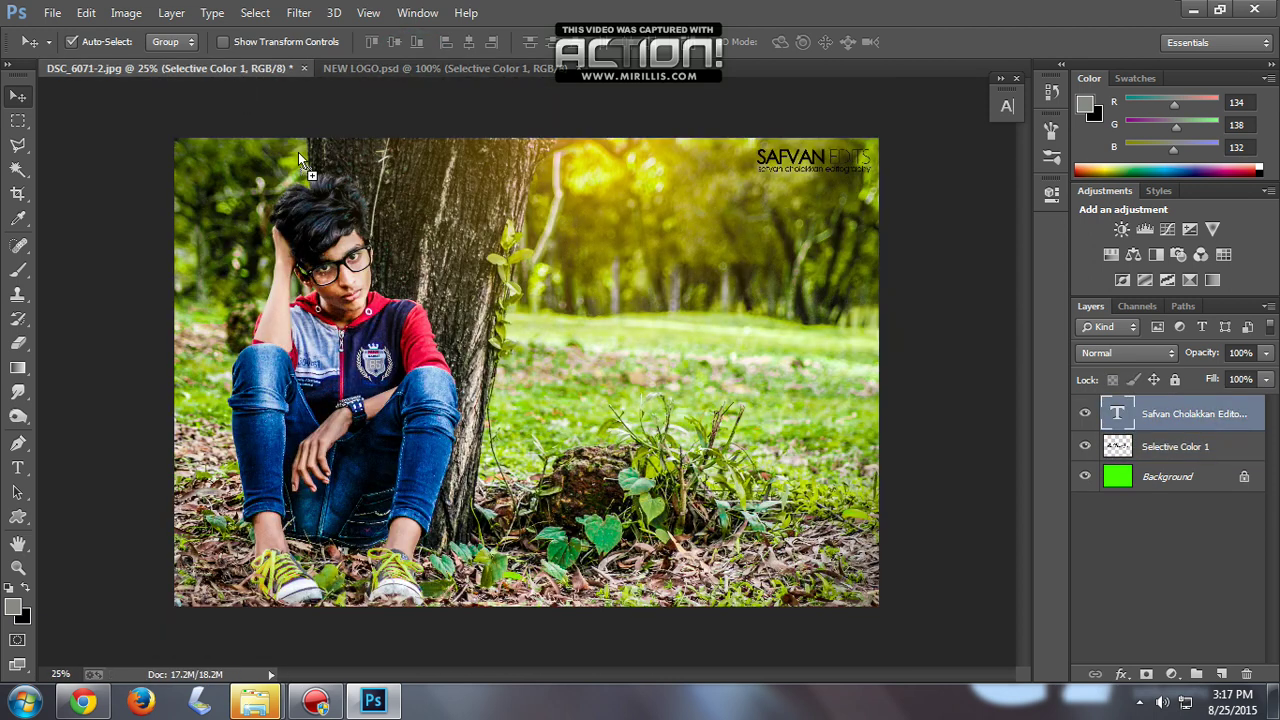
drag(731, 561, 731, 561)
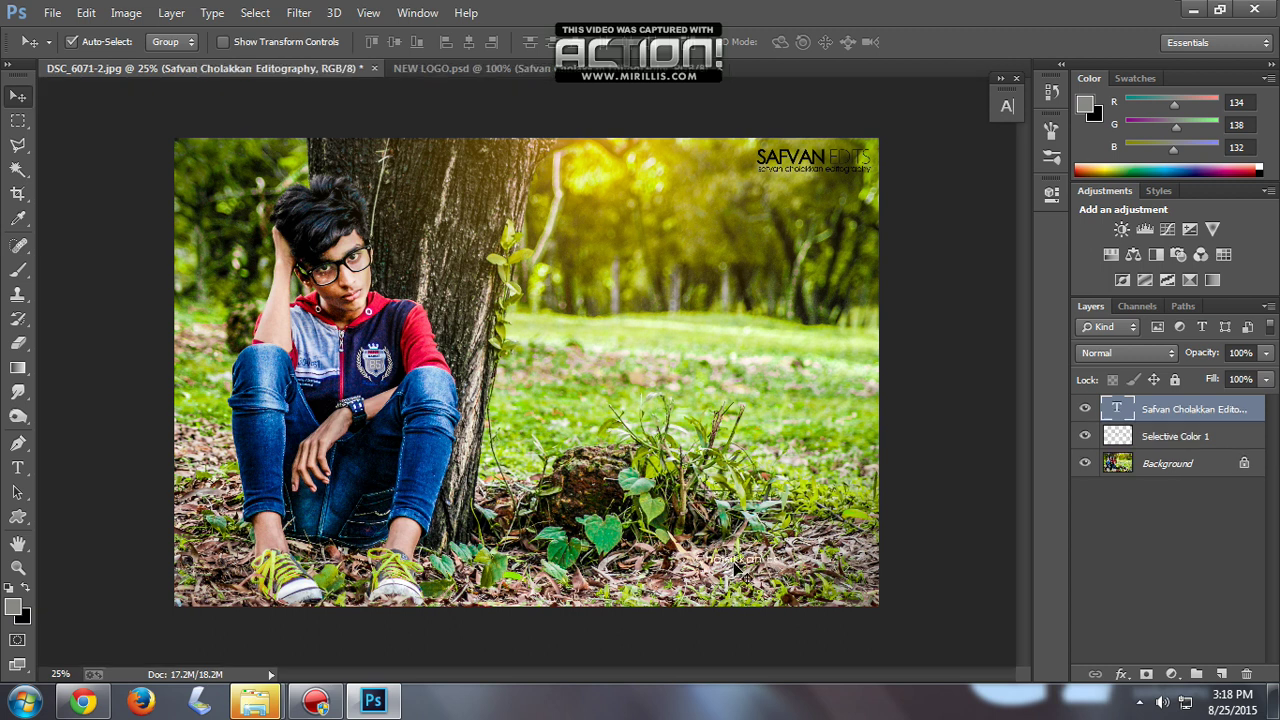
key(ctrl+t)
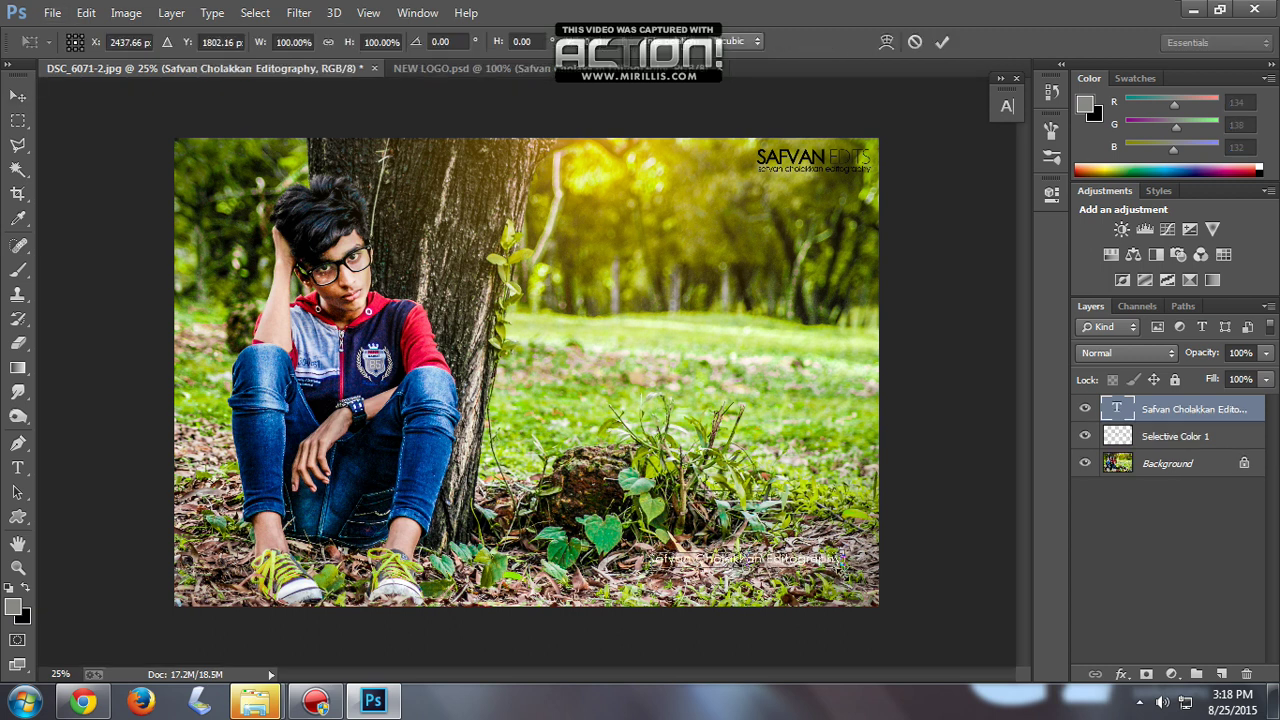
drag(835, 562, 818, 566)
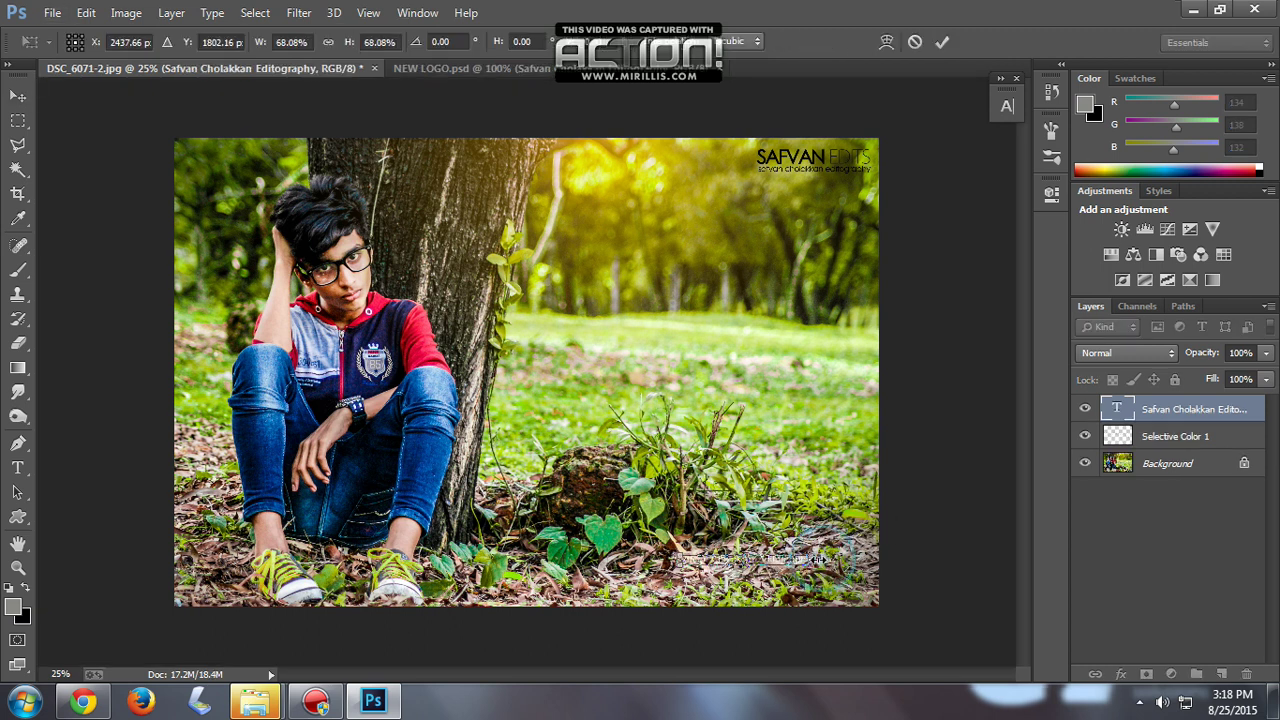
key(Return)
Place a copy of the text top-left and move the original lower right among the plants.
drag(717, 521, 310, 150)
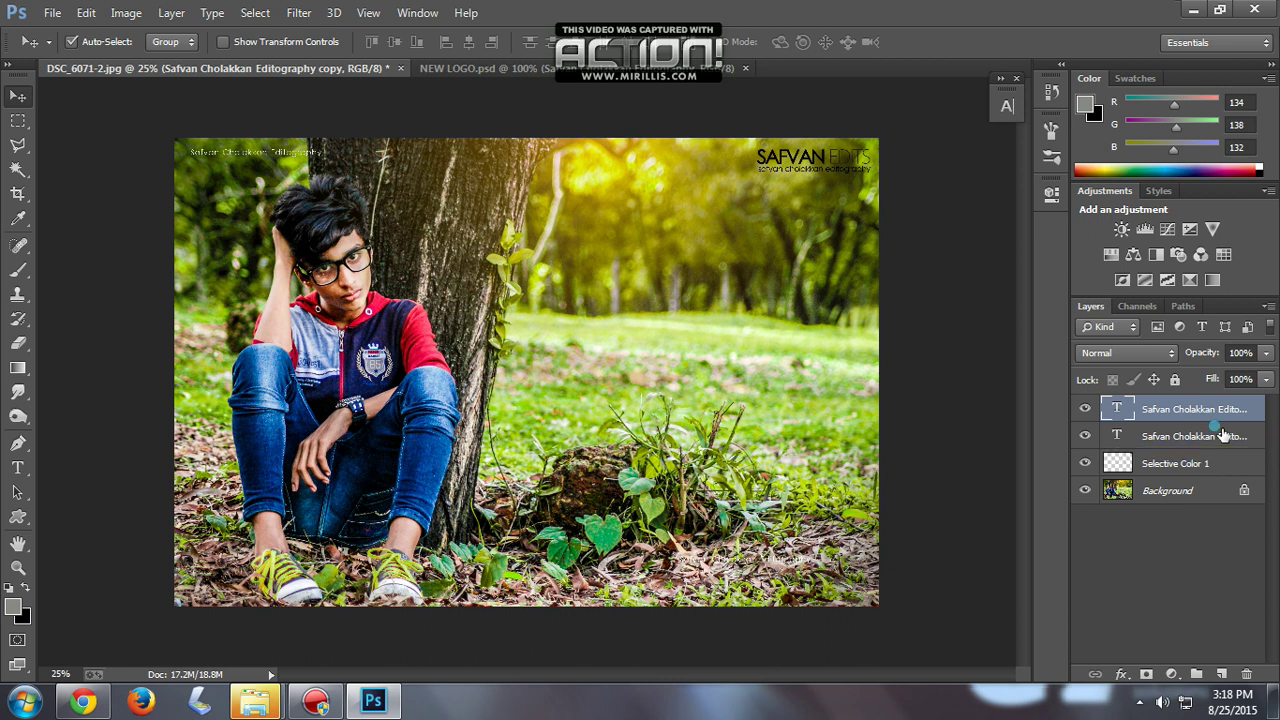
click(1224, 435)
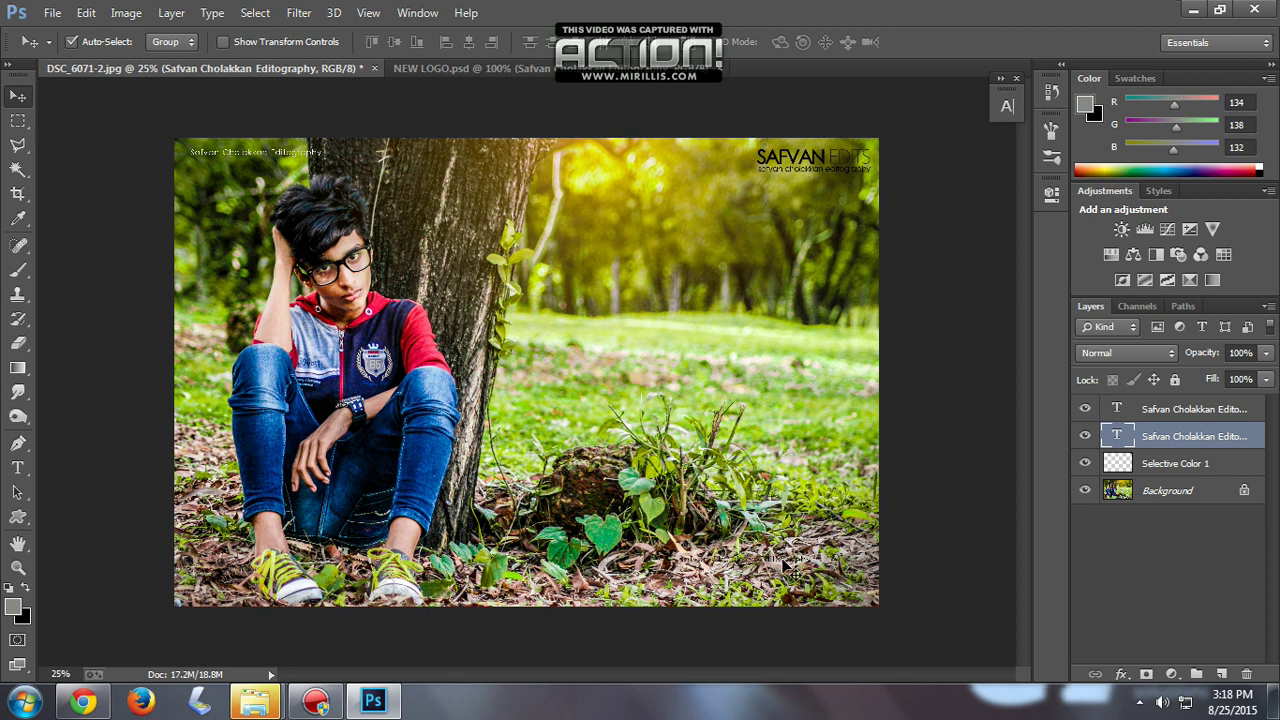
drag(782, 562, 820, 440)
click(929, 182)
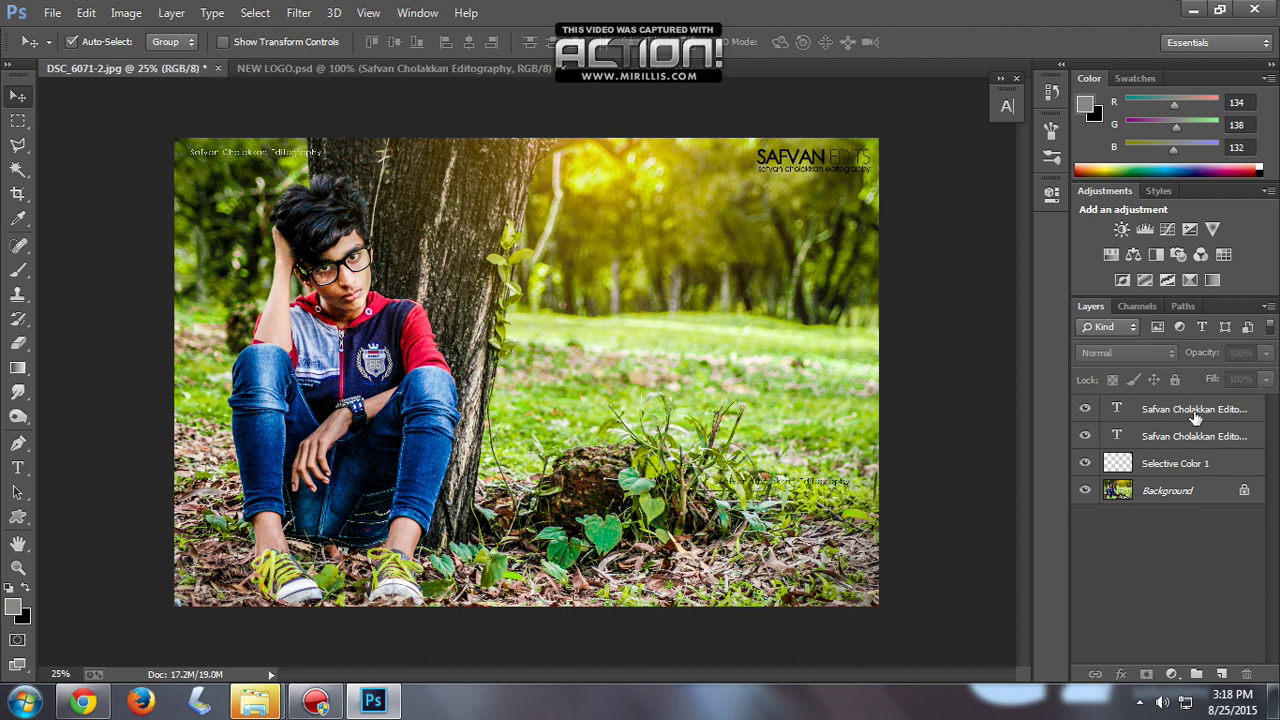
Select the Selective Color 1 layer and choose a command from the Image menu.
click(1192, 466)
click(126, 12)
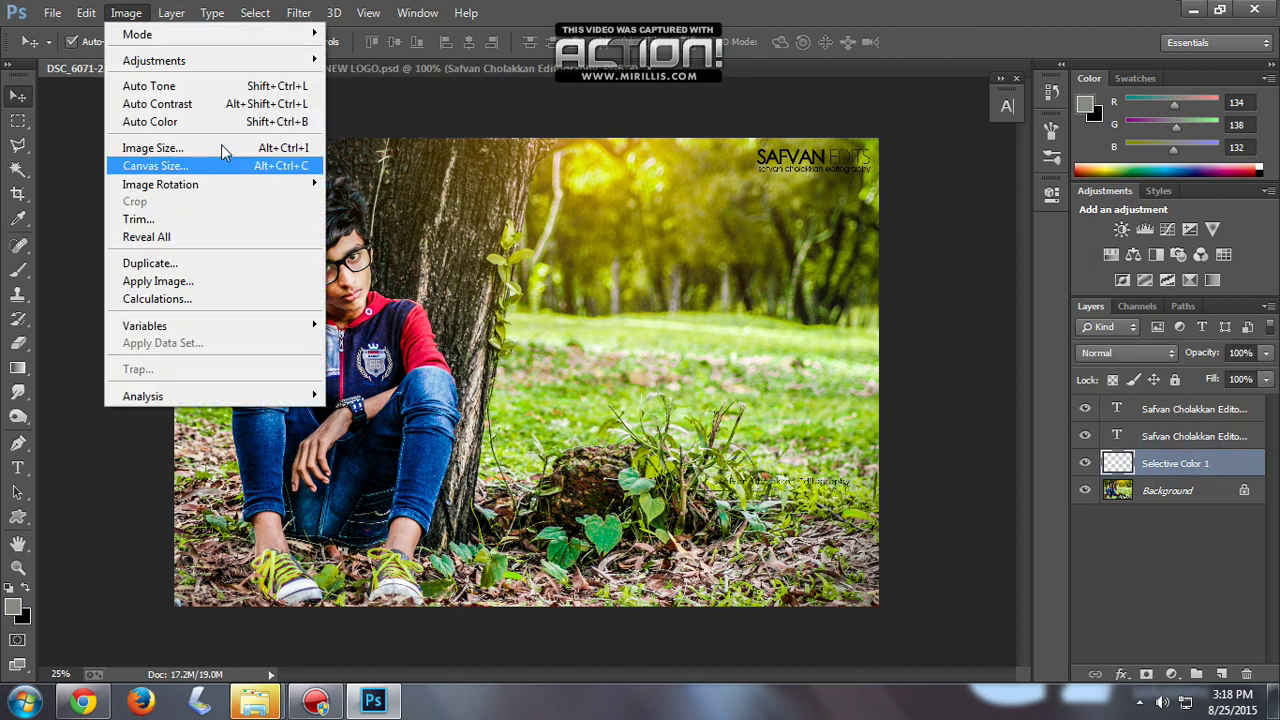
mouse_move(154, 61)
click(394, 274)
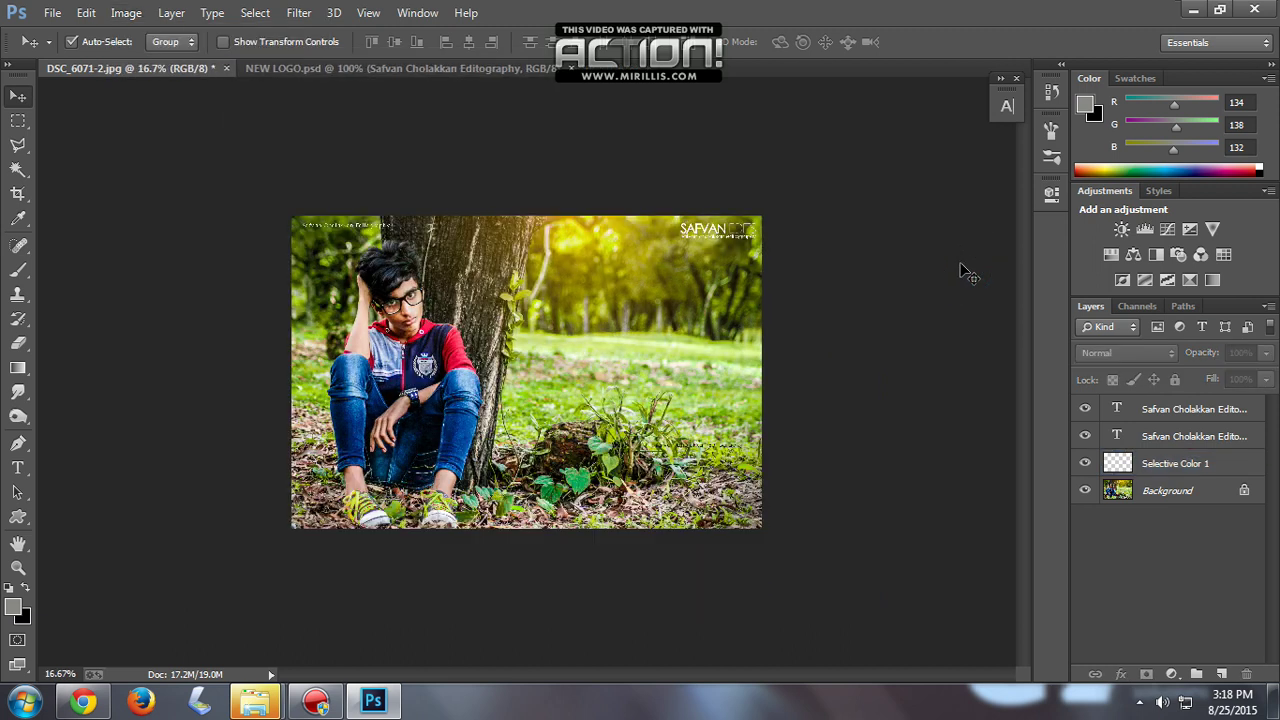
Save the photo as JPEG DSC_6071-3 on the Desktop at Quality 12.
key(ctrl+shift+s)
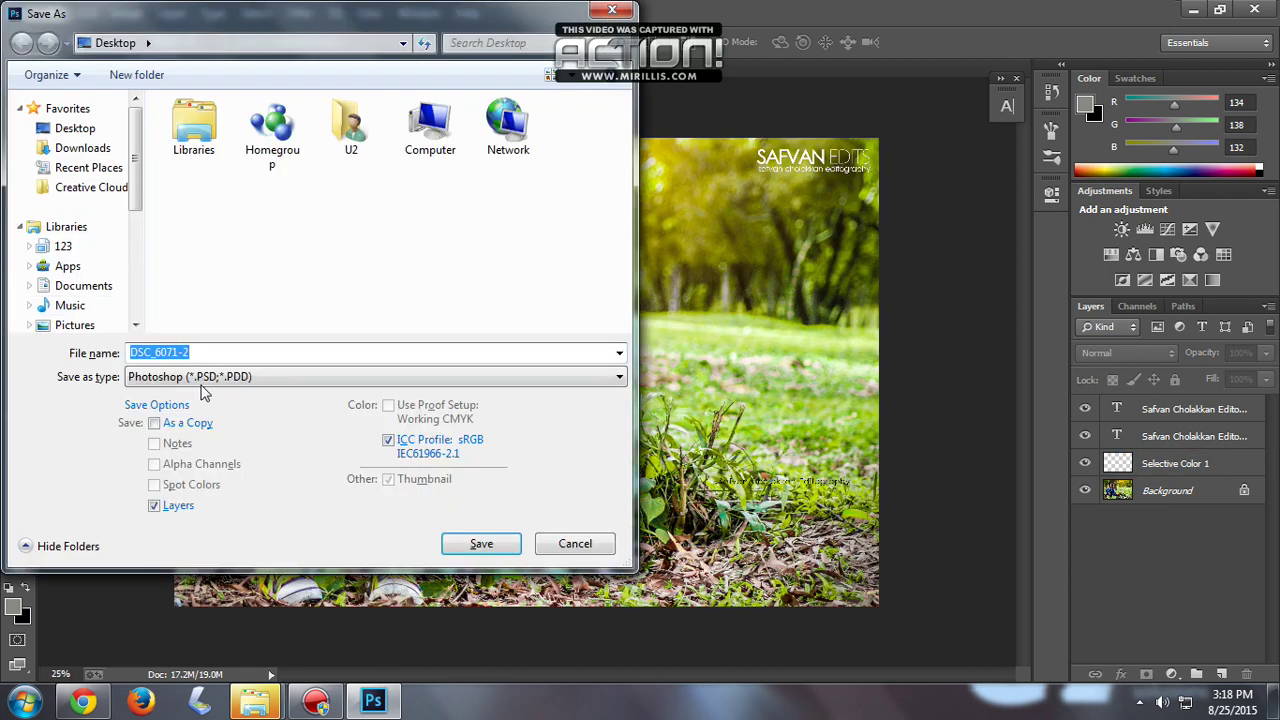
click(375, 376)
click(543, 520)
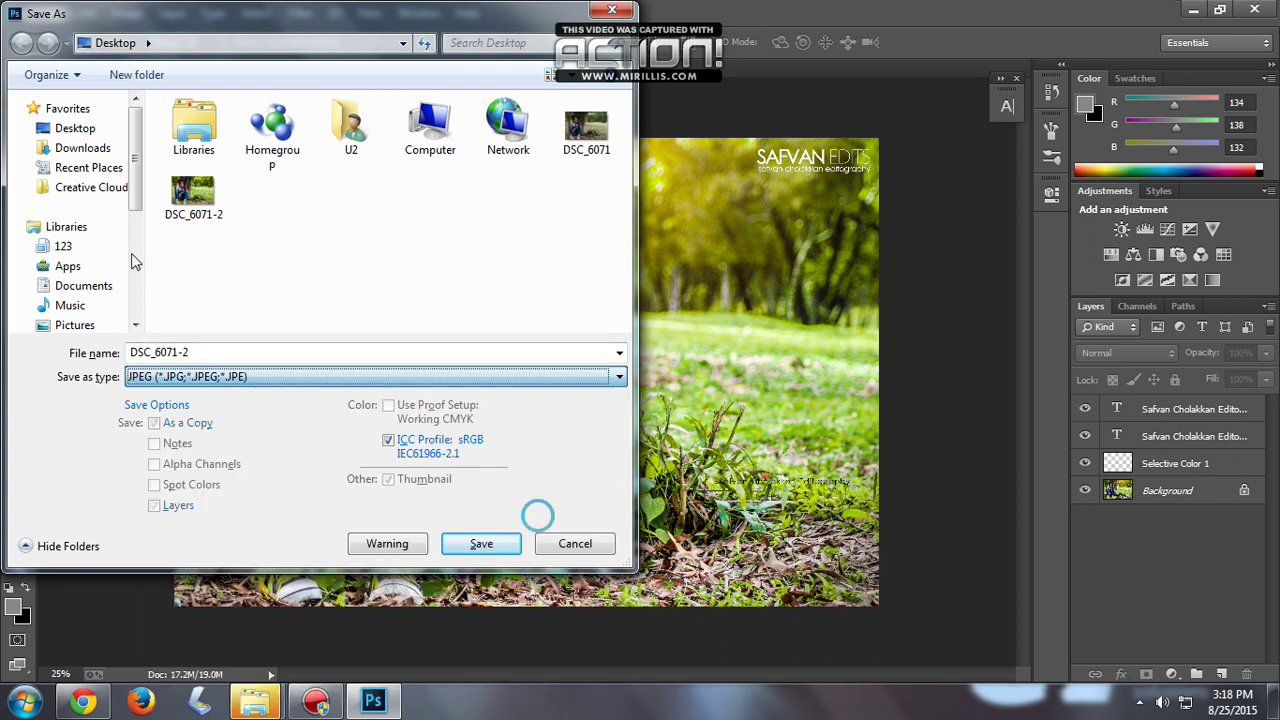
click(75, 128)
click(274, 352)
key(BackSpace)
text(3)
key(Return)
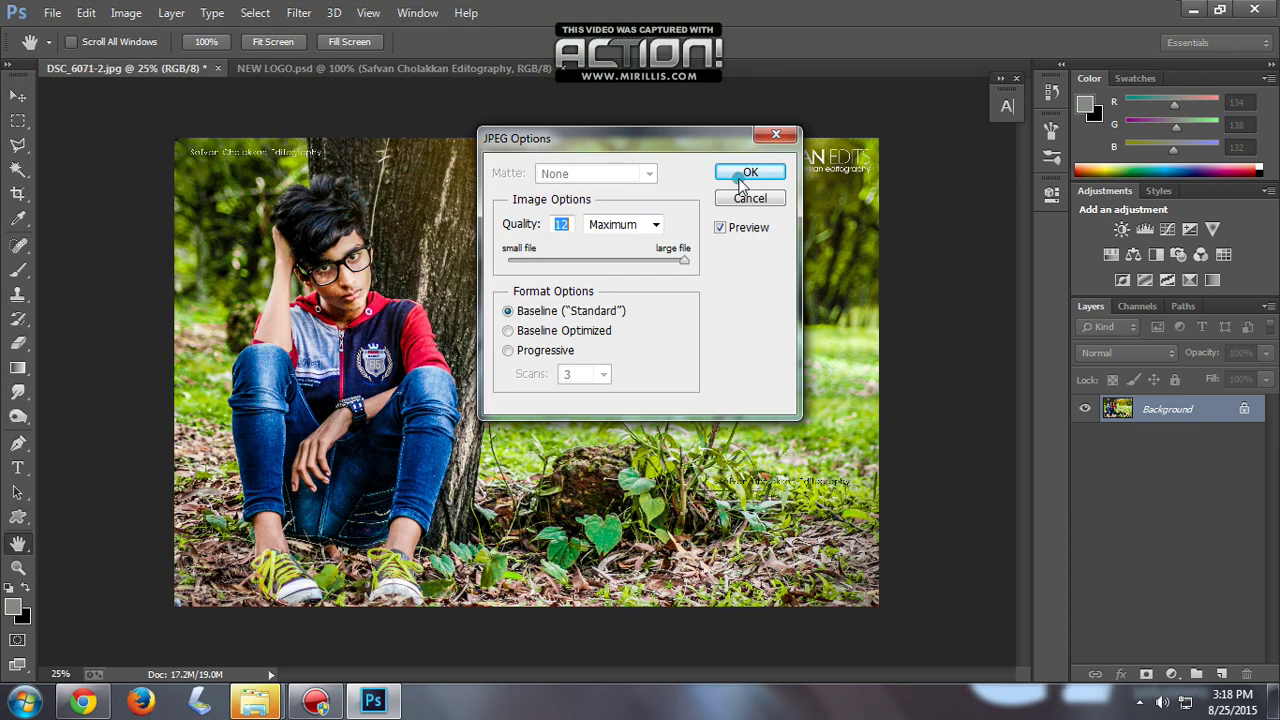
click(749, 173)
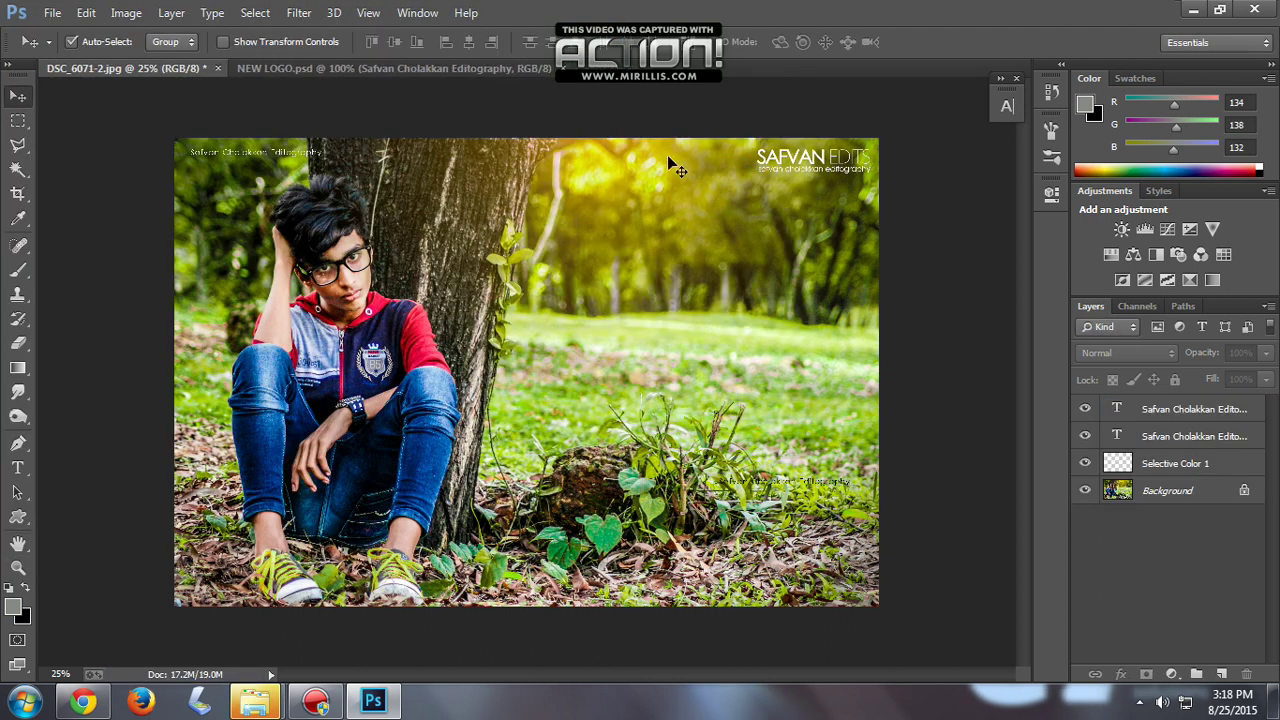
Minimize Photoshop, skip the drive scan, refresh the desktop and close AutoPlay.
click(1190, 15)
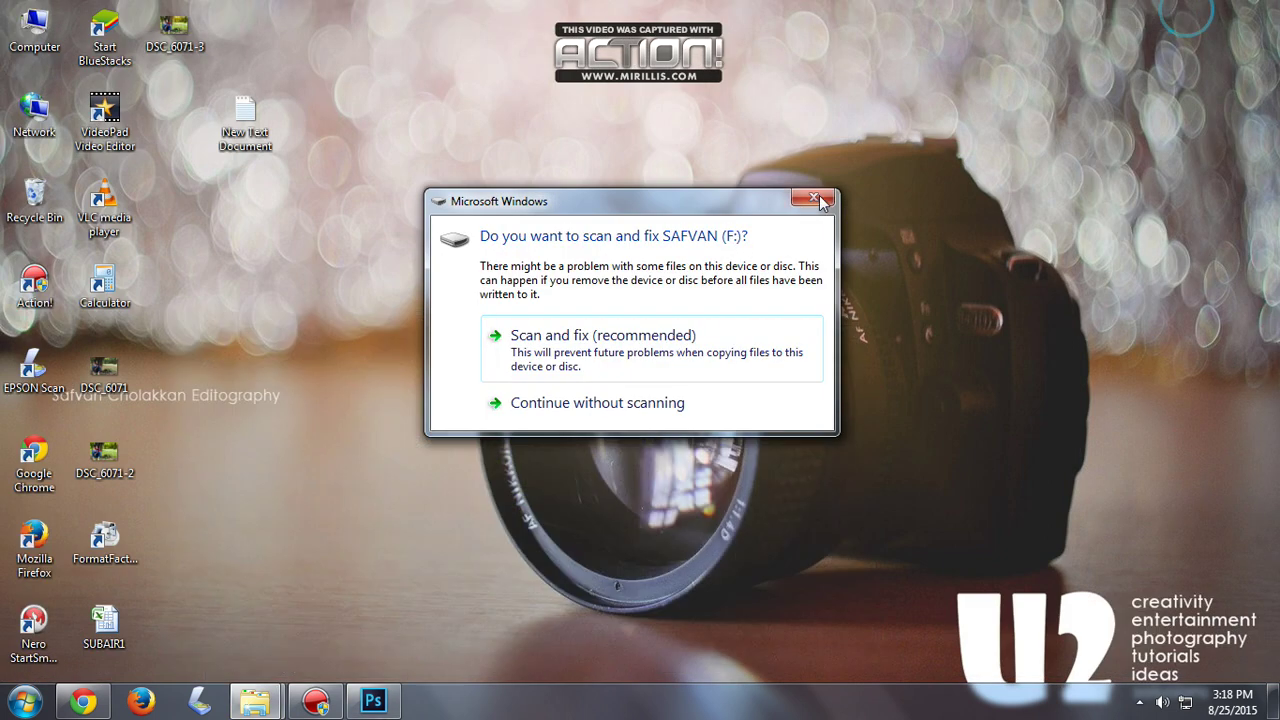
click(819, 195)
right_click(395, 245)
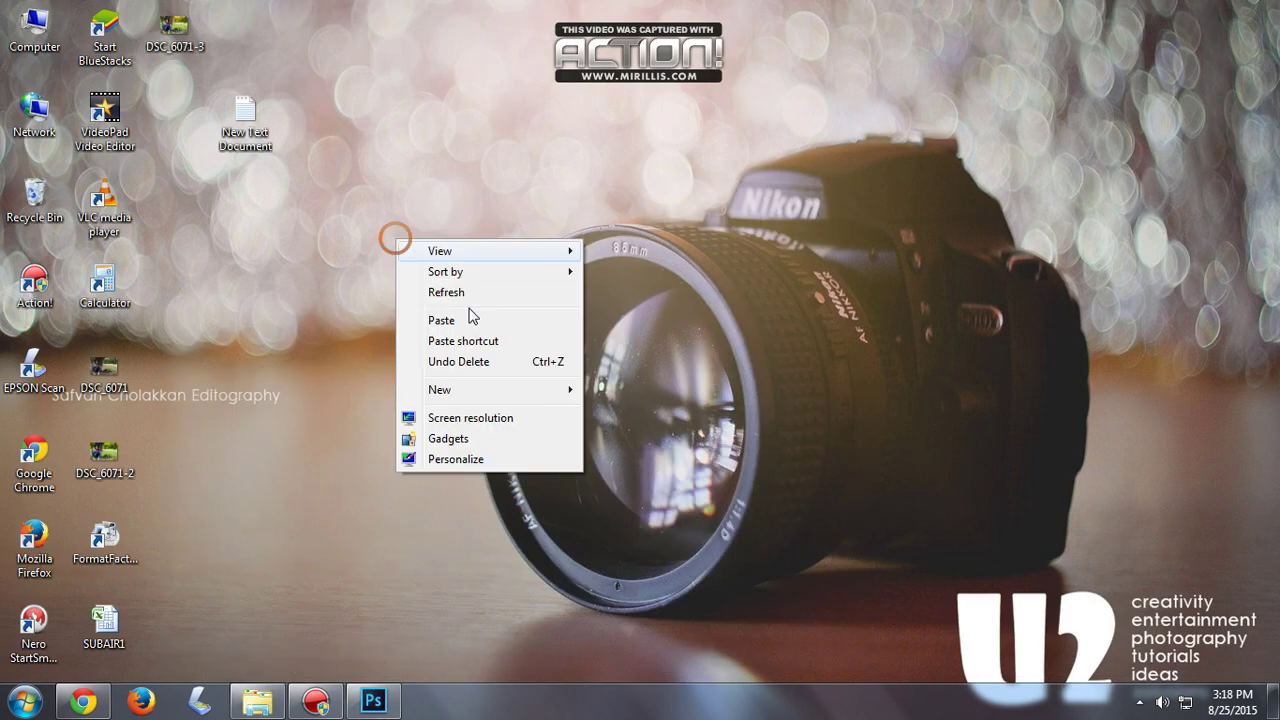
click(477, 288)
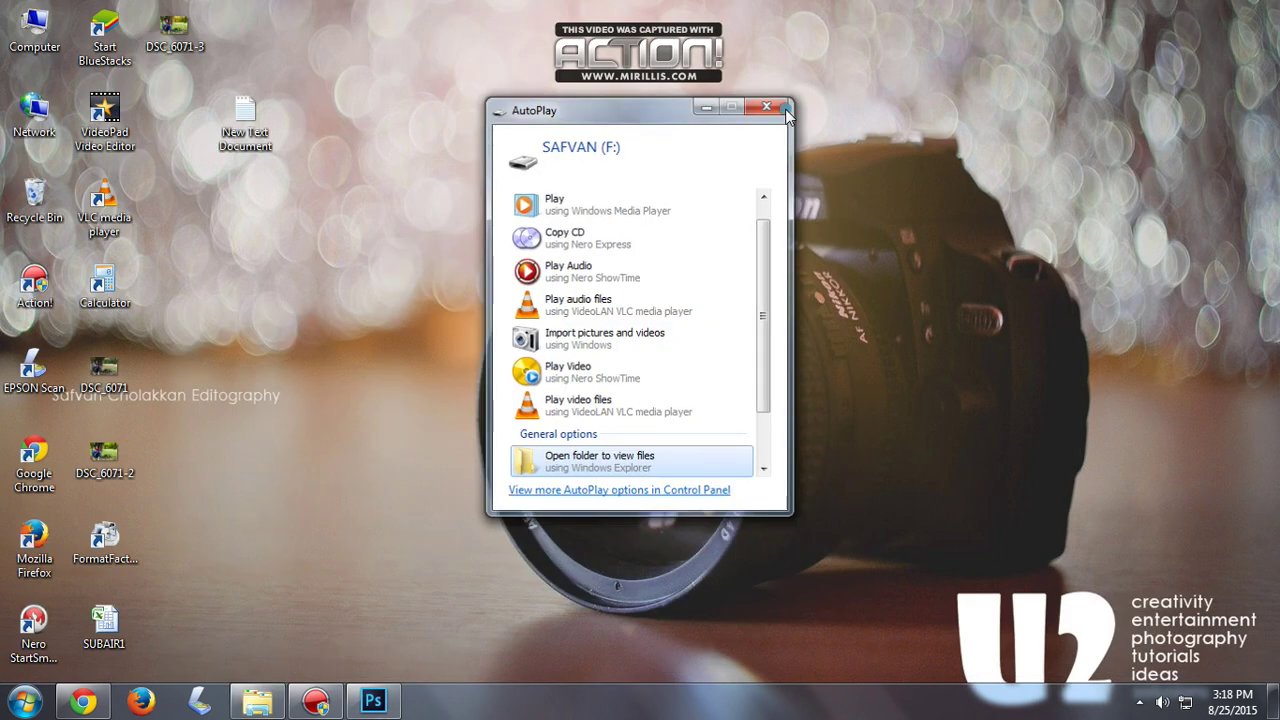
click(767, 104)
Open the edited DSC_6071-3 image in Windows Photo Viewer.
click(104, 372)
click(163, 48)
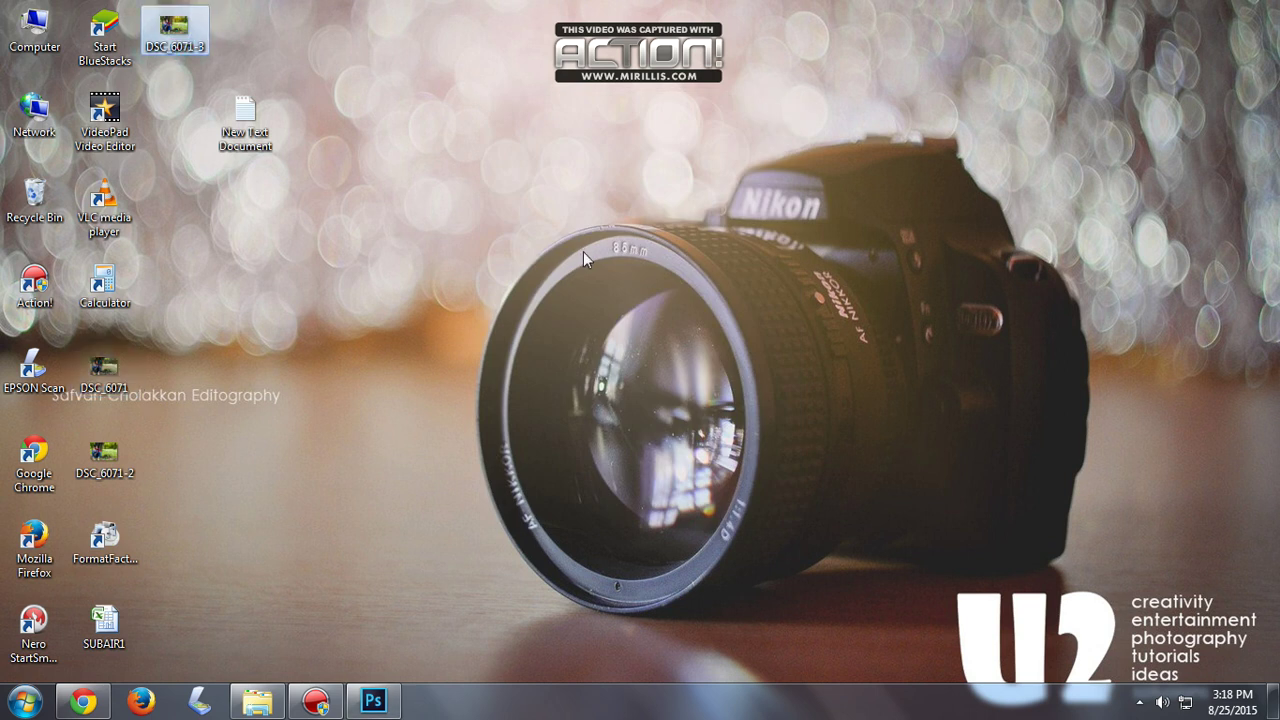
key(Return)
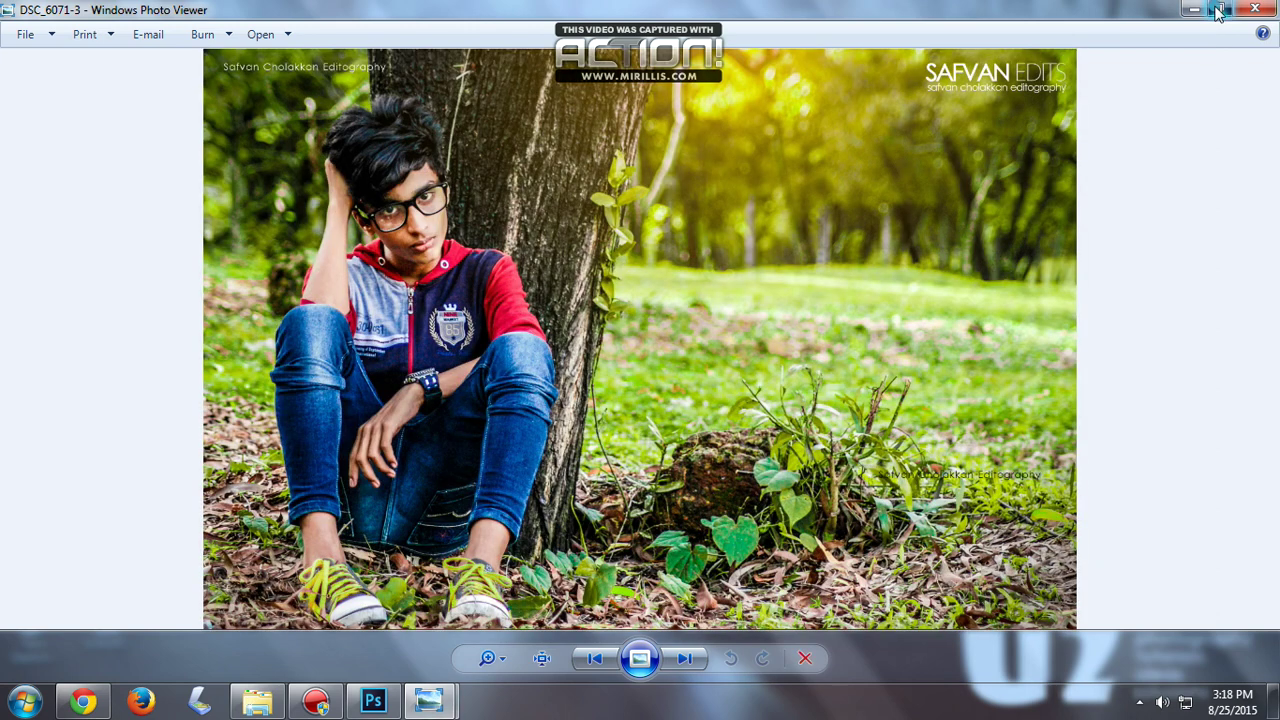
Restore down the edited DSC_6071-3 viewer window and open the original DSC_6071 photo.
click(1218, 9)
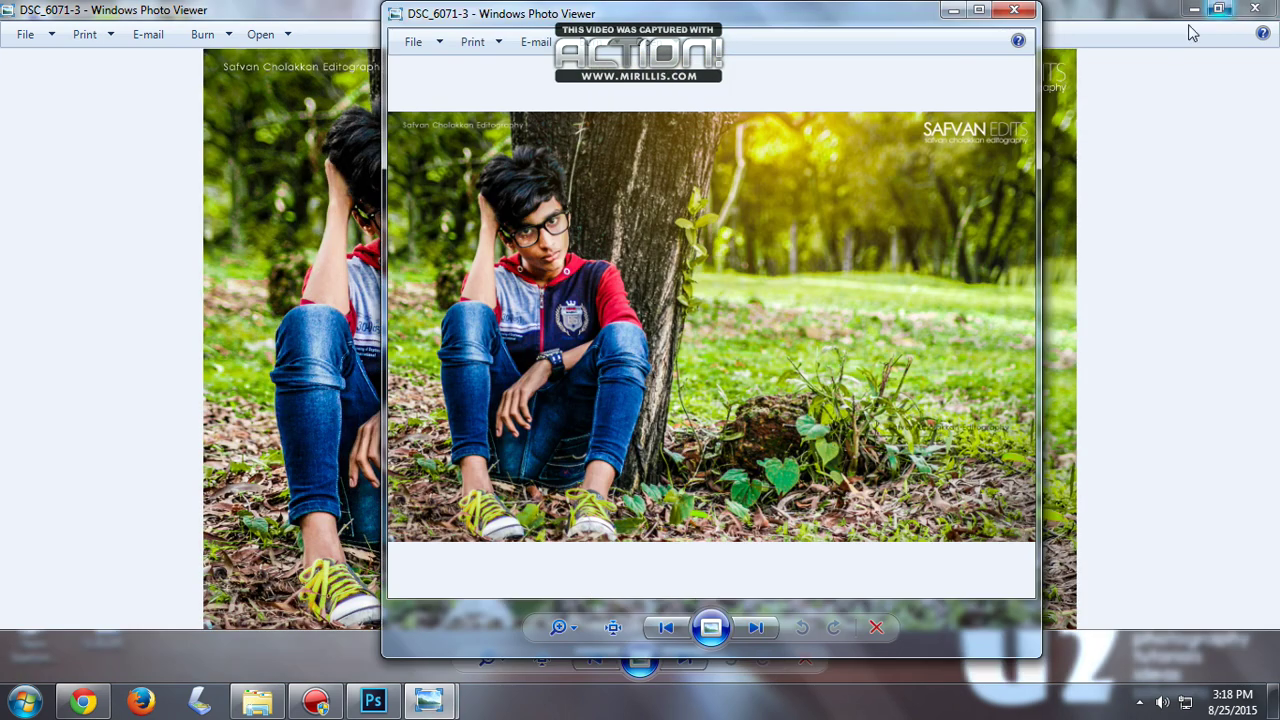
click(1218, 12)
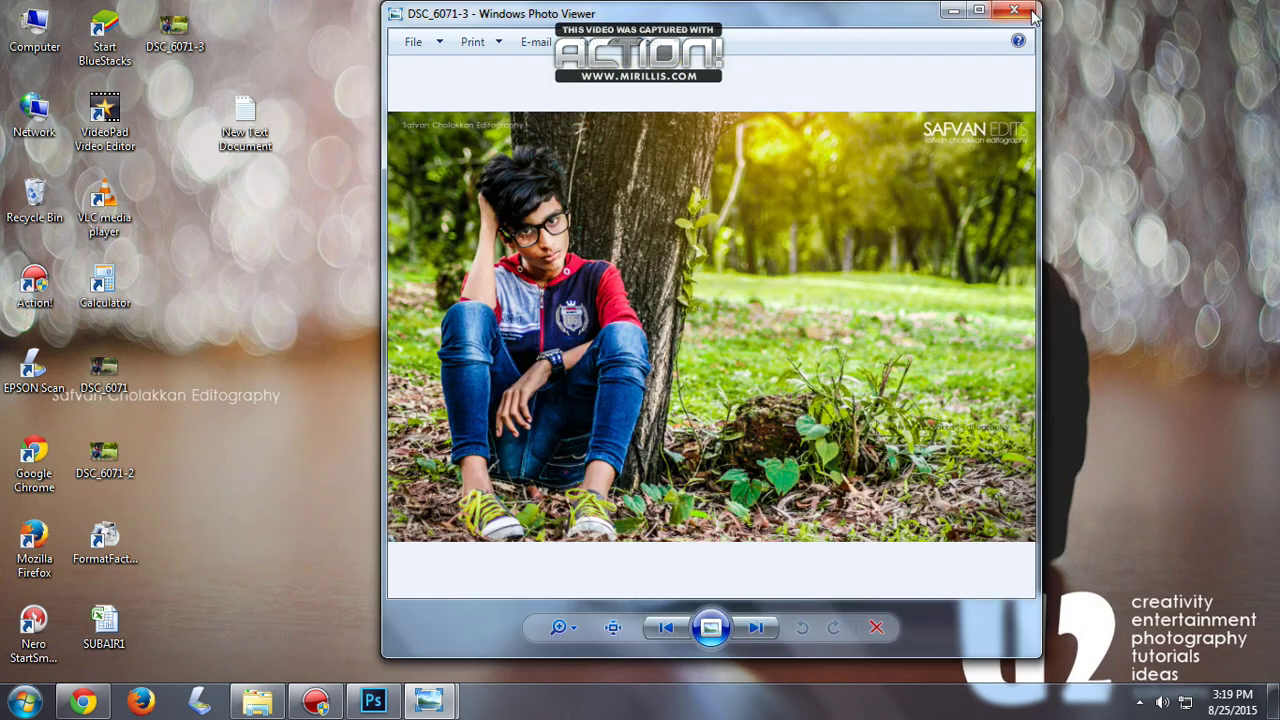
click(1035, 12)
double_click(175, 35)
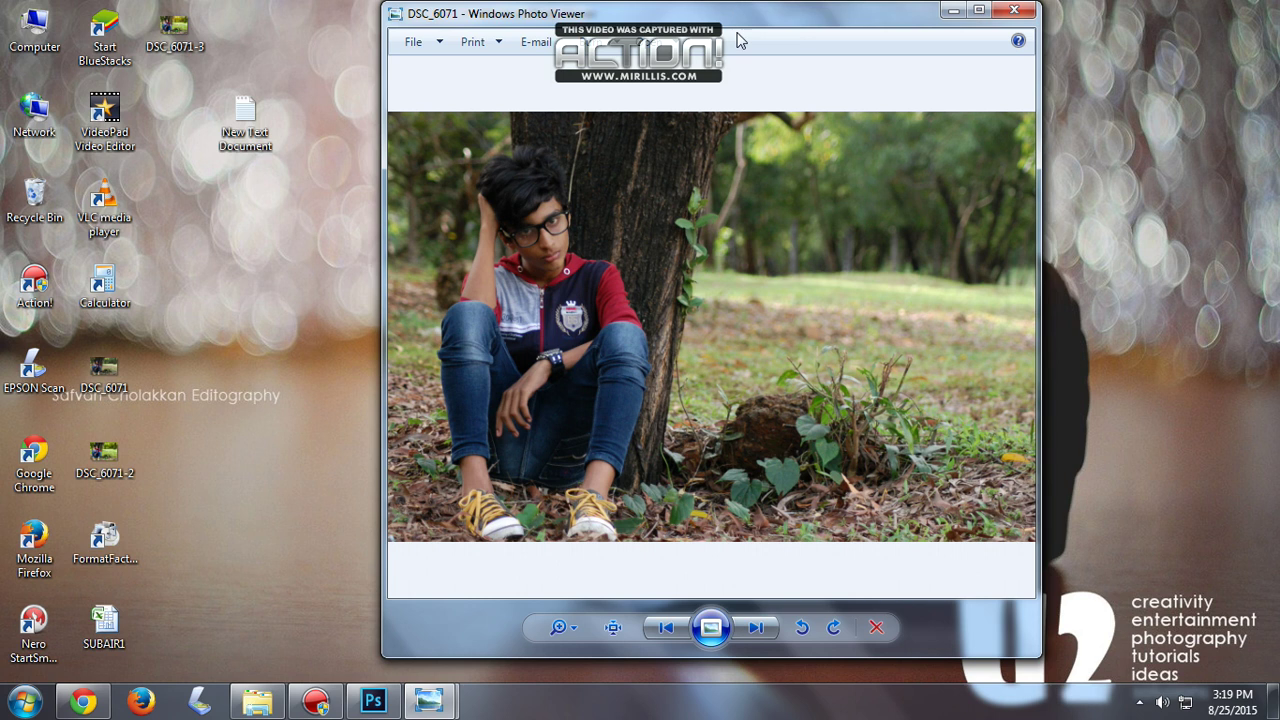
Place the original and edited photos side by side to compare, then close the original.
drag(738, 28, 383, 25)
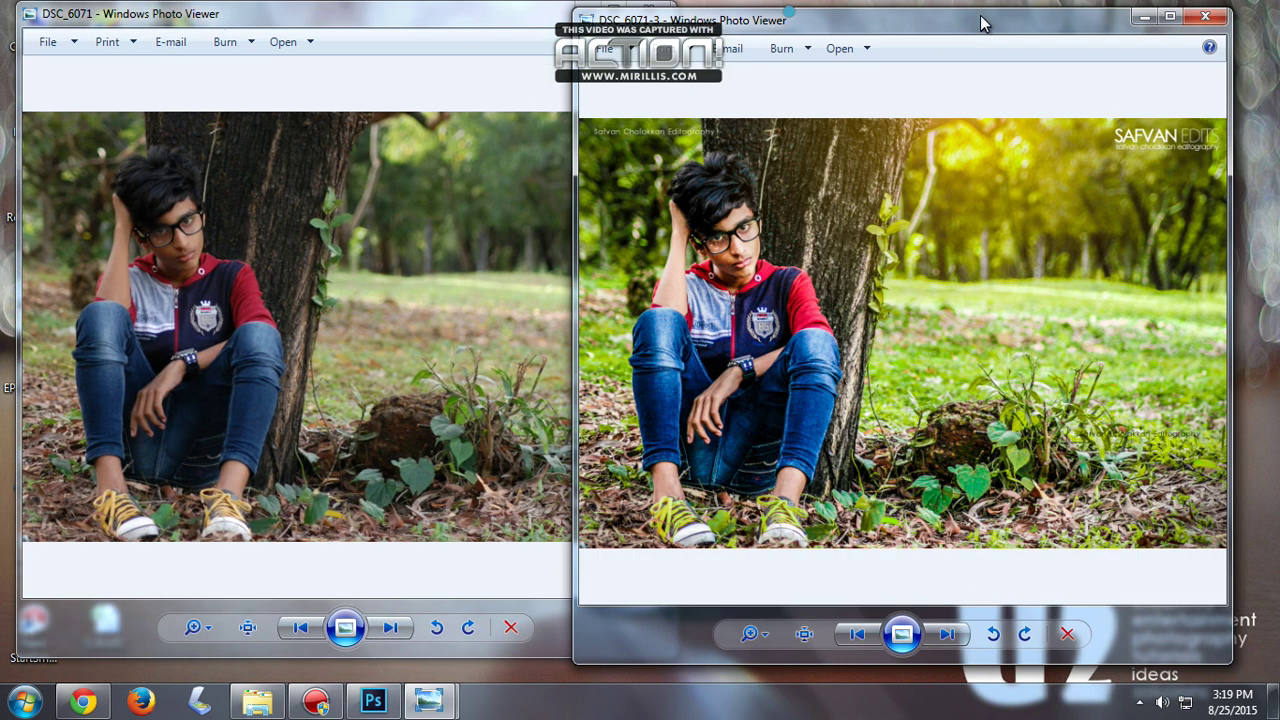
drag(790, 20, 993, 18)
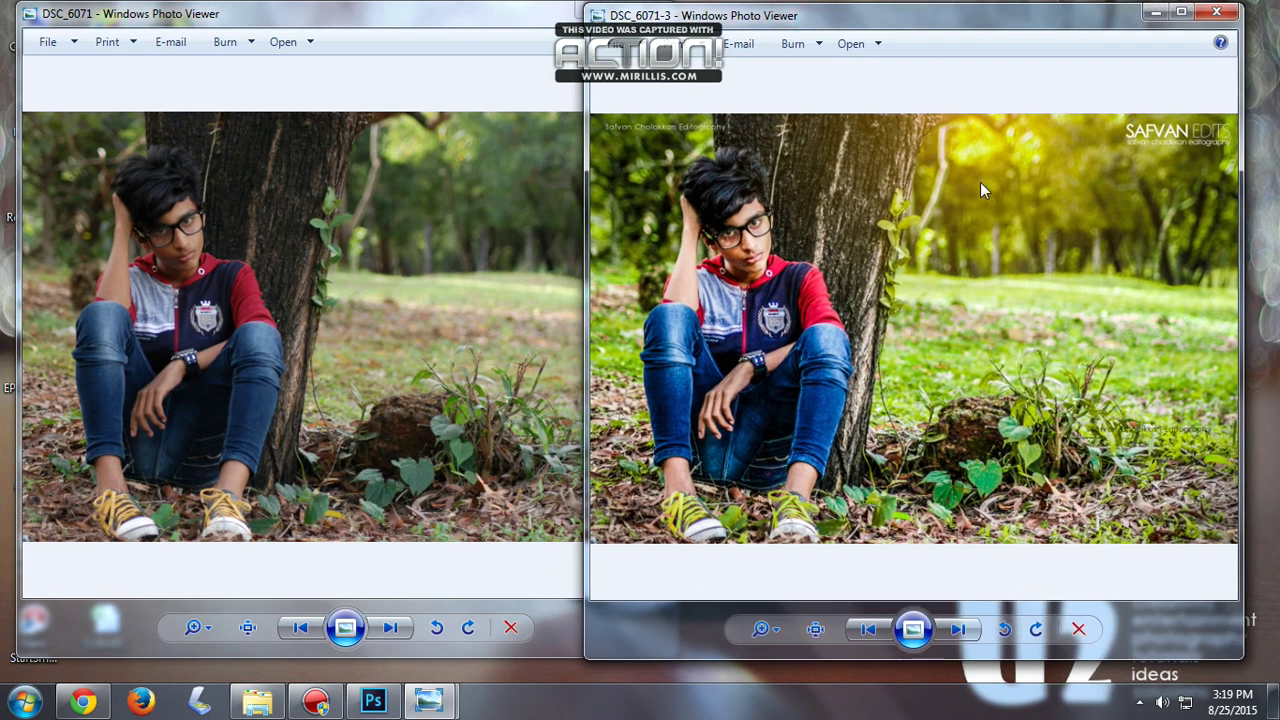
click(572, 20)
click(648, 10)
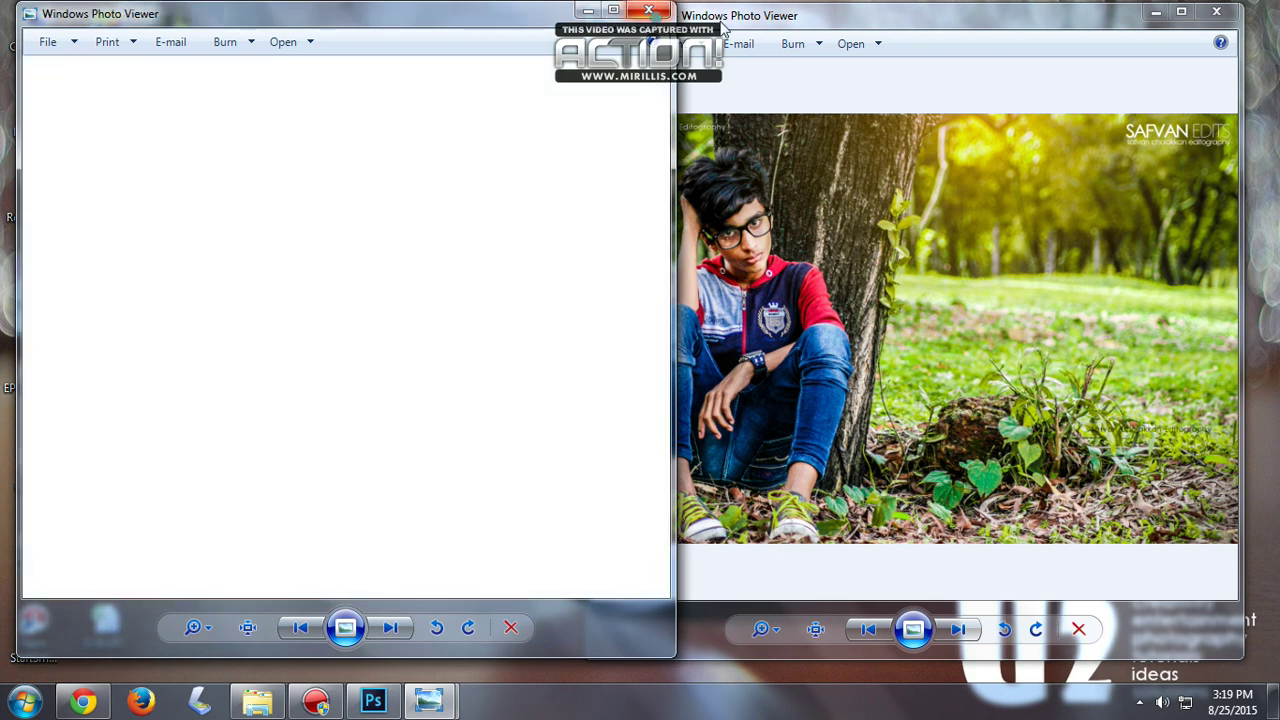